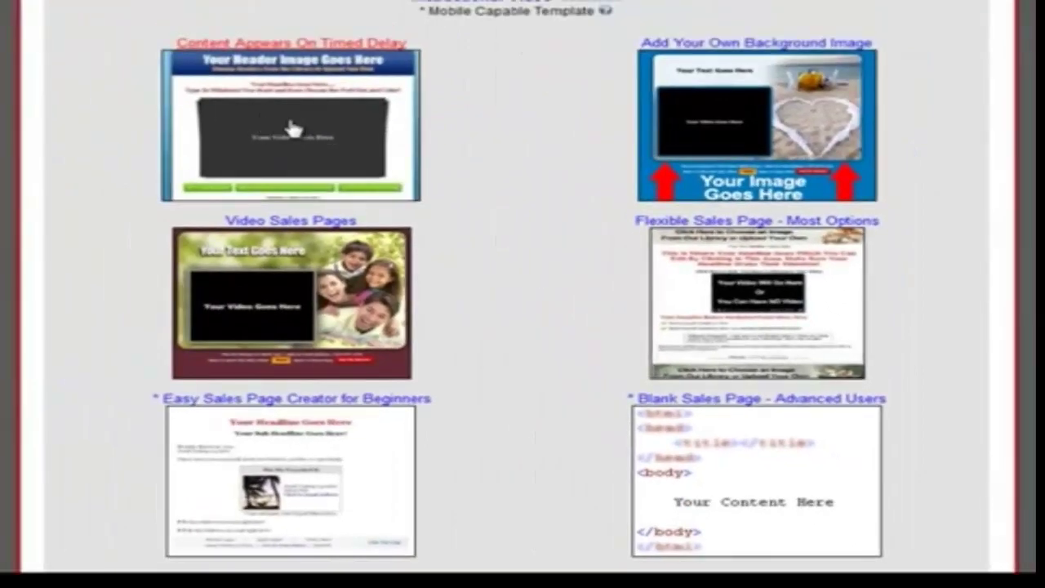
Preview Option 1 of the Content Appears On Timed Delay sales page templates and choose it for the new page.
click(293, 129)
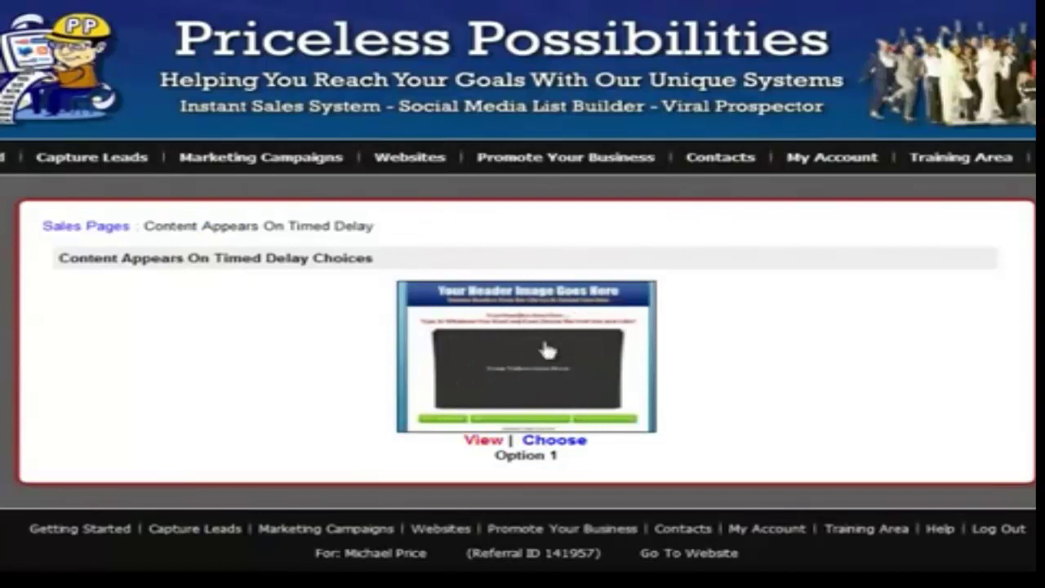
click(484, 442)
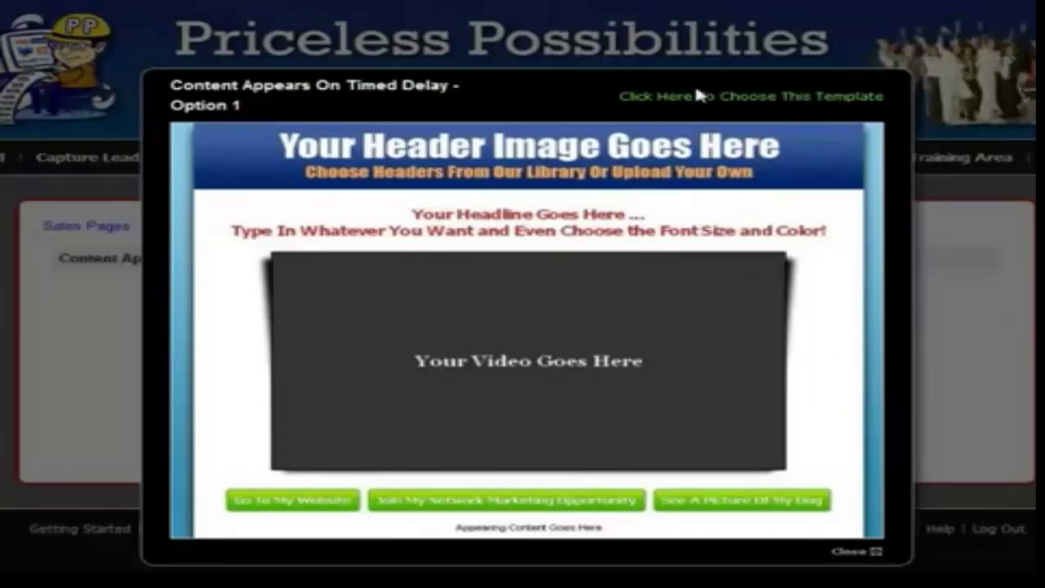
click(704, 104)
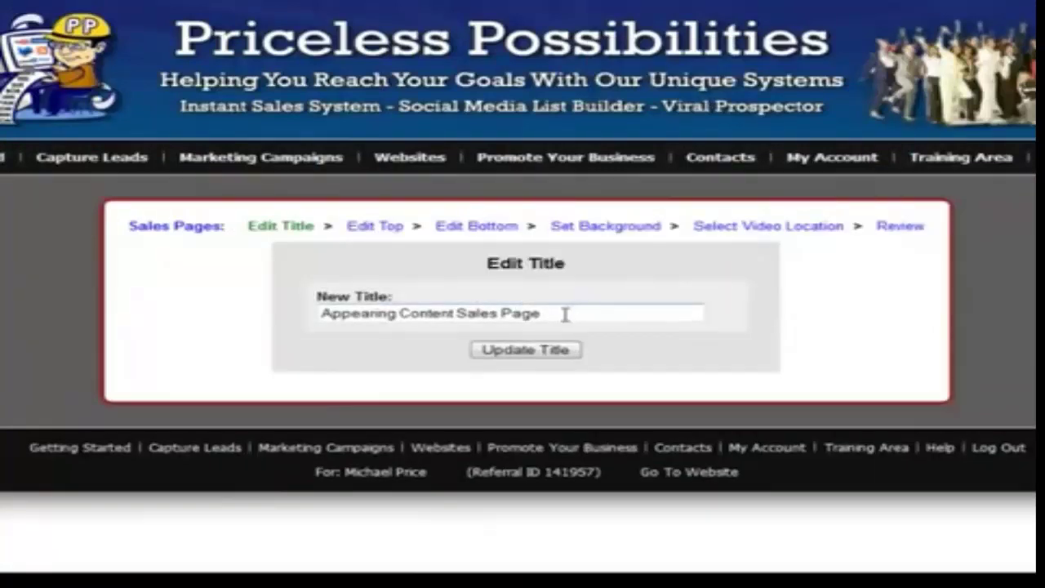
Change the sales page title to "Title Goes Here" and save it.
drag(564, 313, 301, 307)
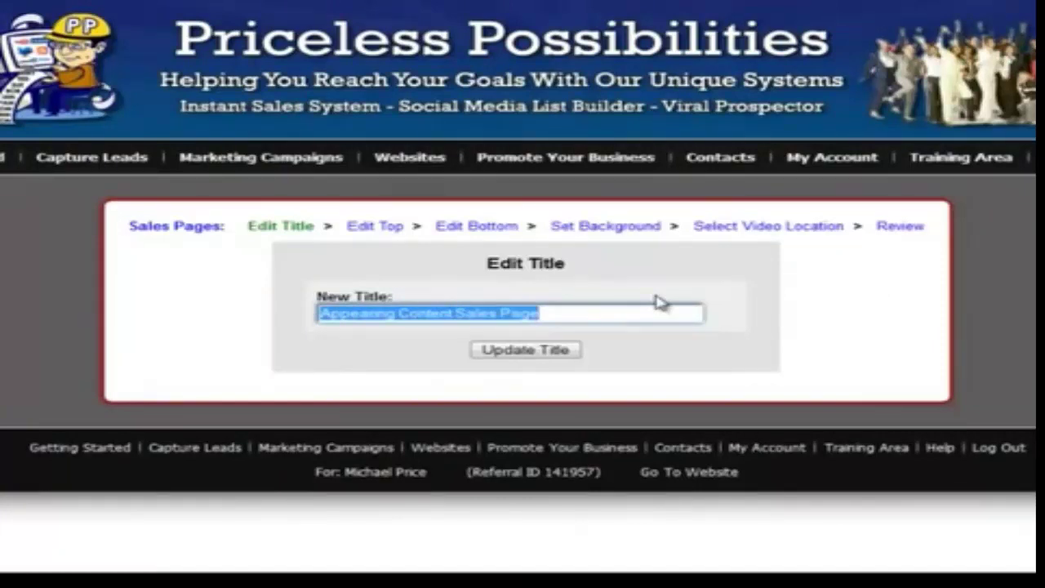
text(Title Goes Here)
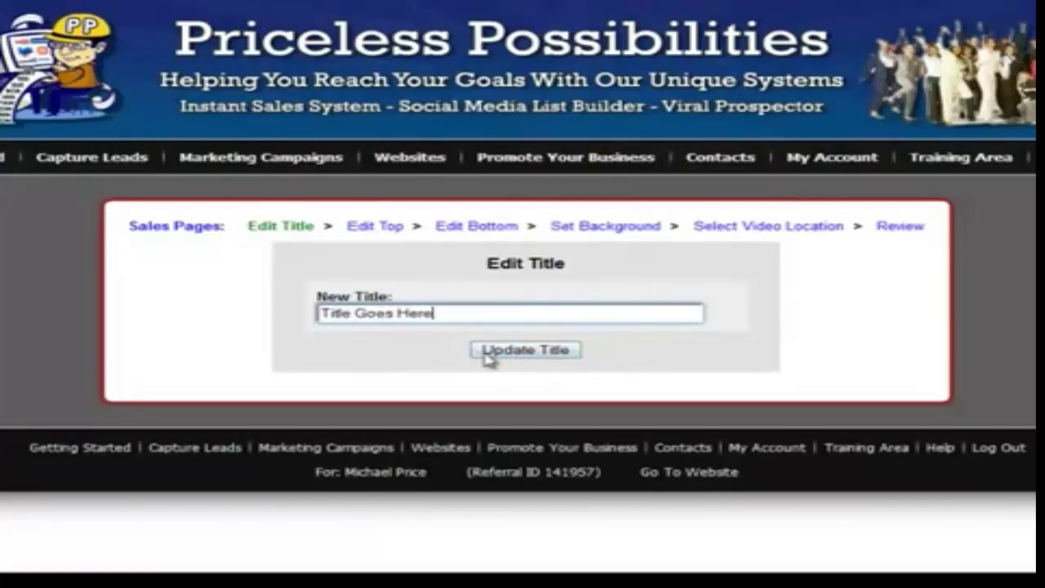
click(520, 351)
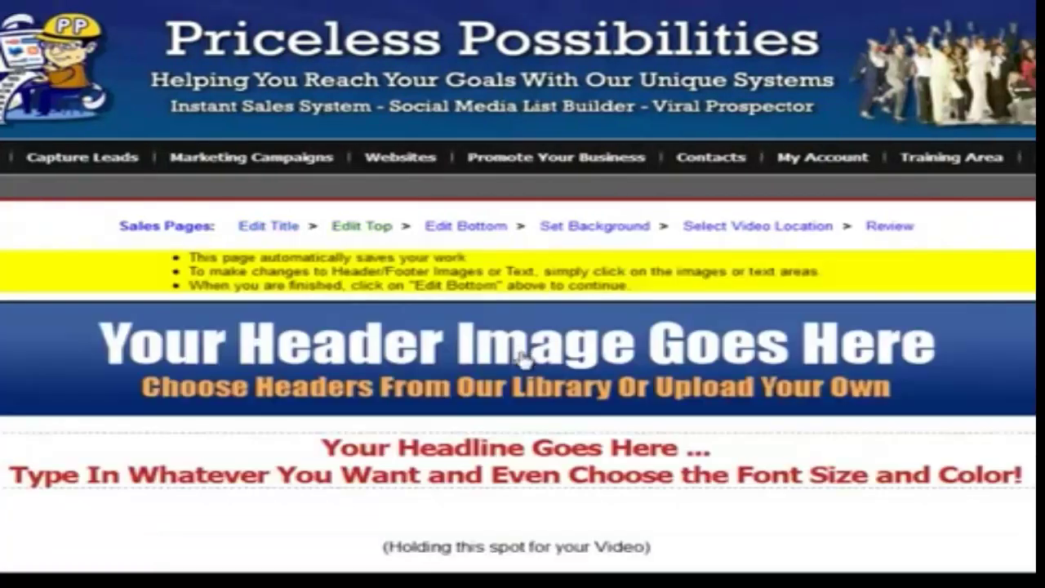
scroll(522, 327, down, 2)
scroll(523, 327, down, 2)
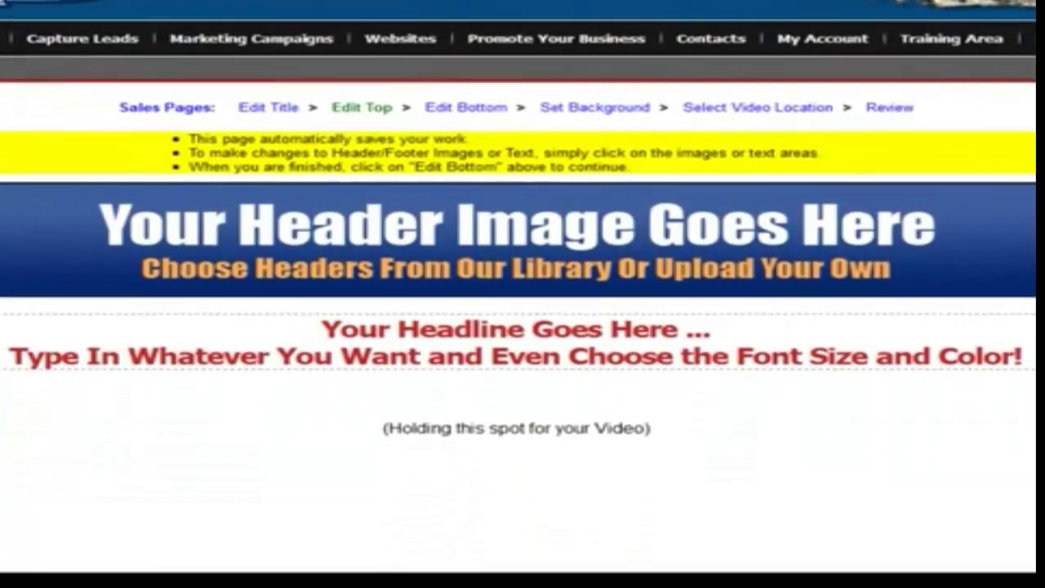
scroll(523, 327, down, 2)
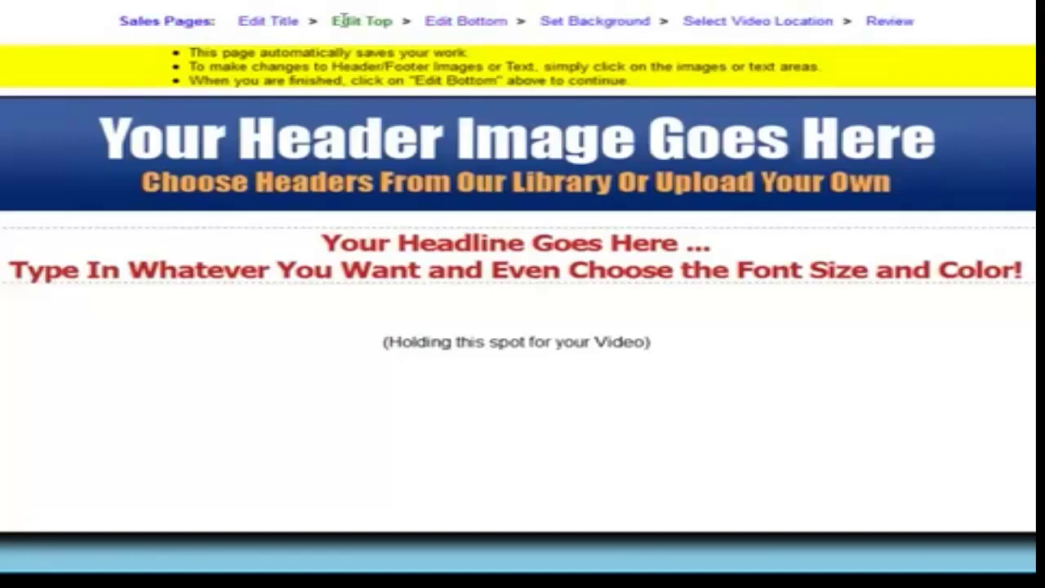
drag(390, 20, 352, 22)
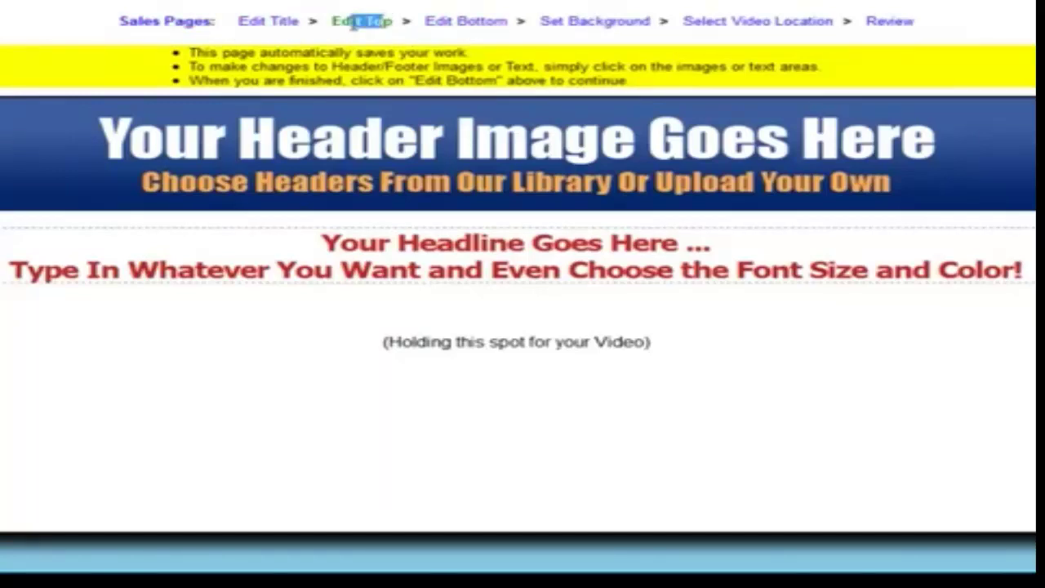
click(343, 26)
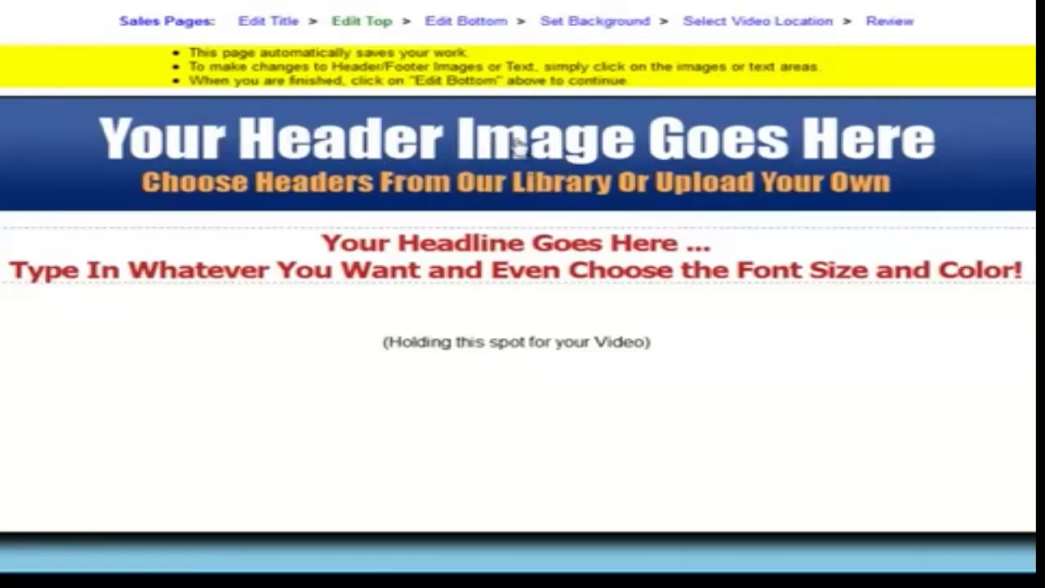
Replace the header image with the library banner showing a bedroom, sailboat, waterfall, vegetables and fireworks.
click(447, 166)
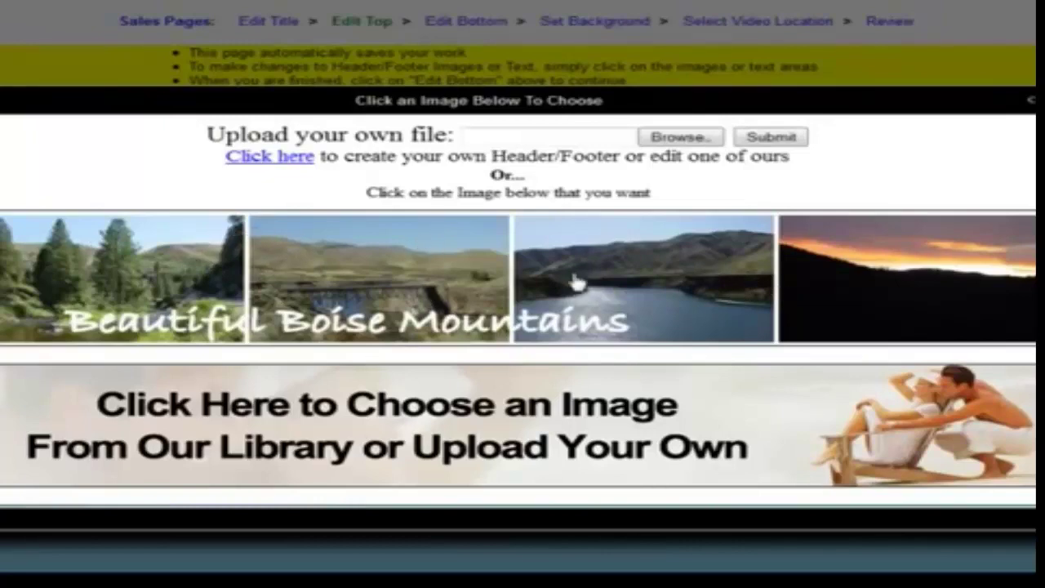
scroll(578, 262, down, 10)
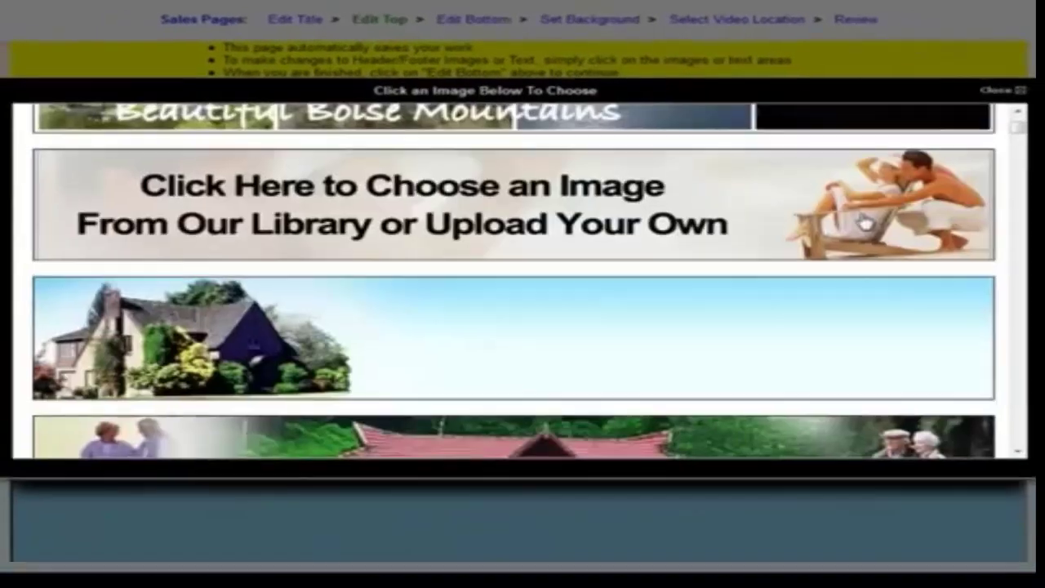
scroll(577, 228, down, 1)
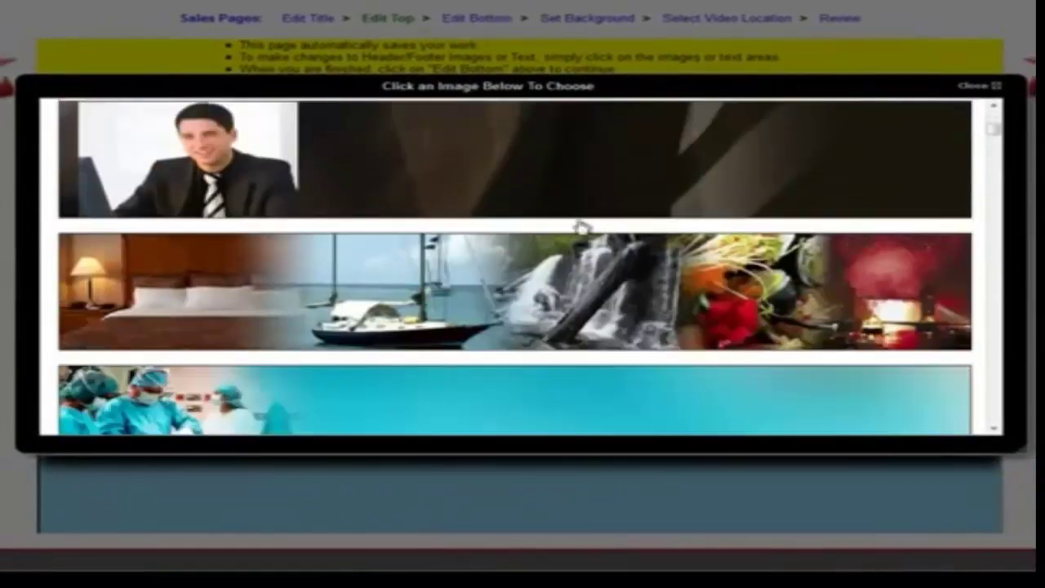
scroll(816, 204, down, 4)
scroll(817, 204, down, 10)
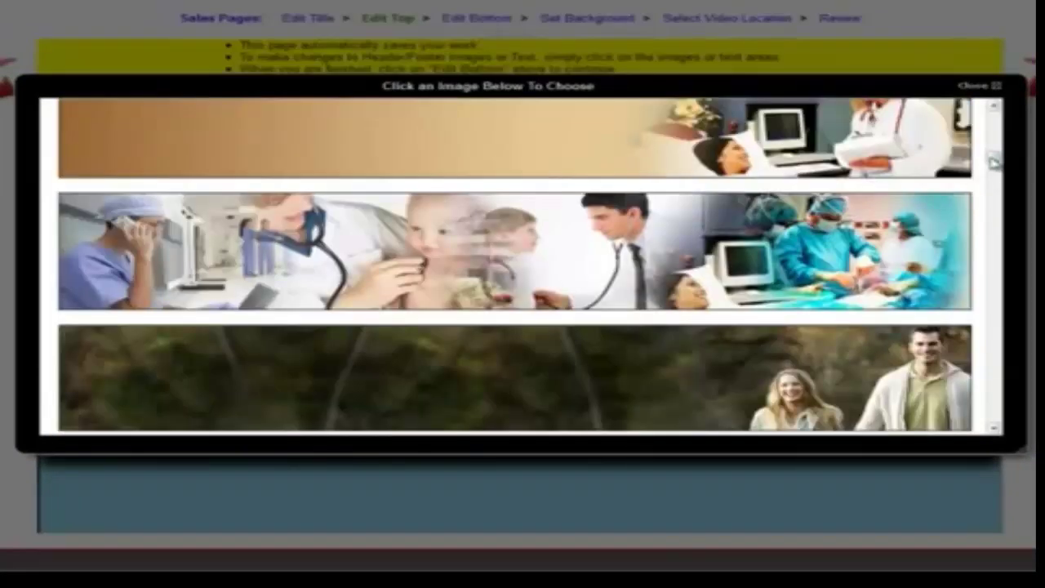
drag(994, 163, 995, 115)
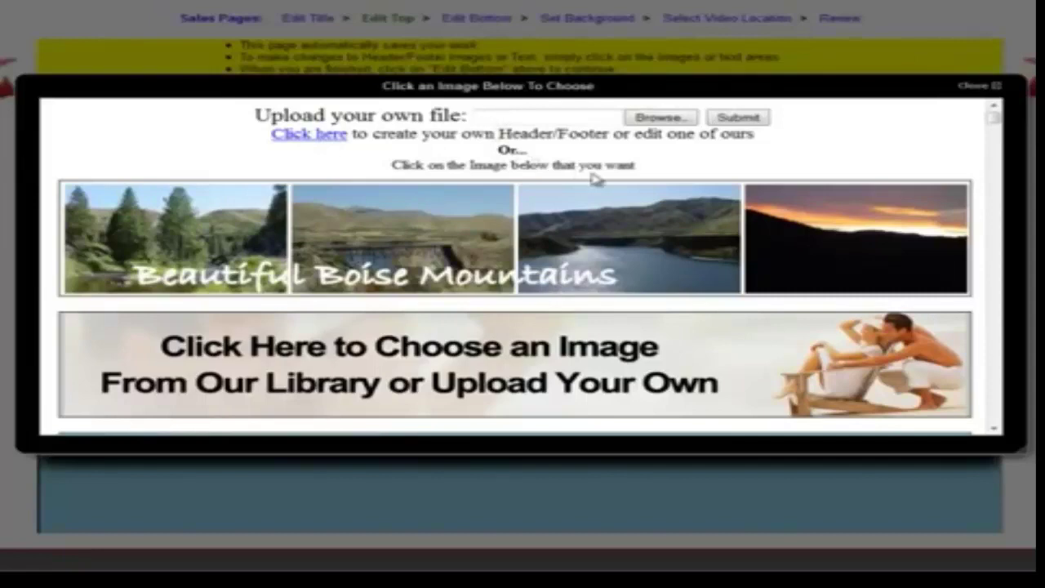
scroll(595, 178, down, 5)
scroll(631, 185, down, 3)
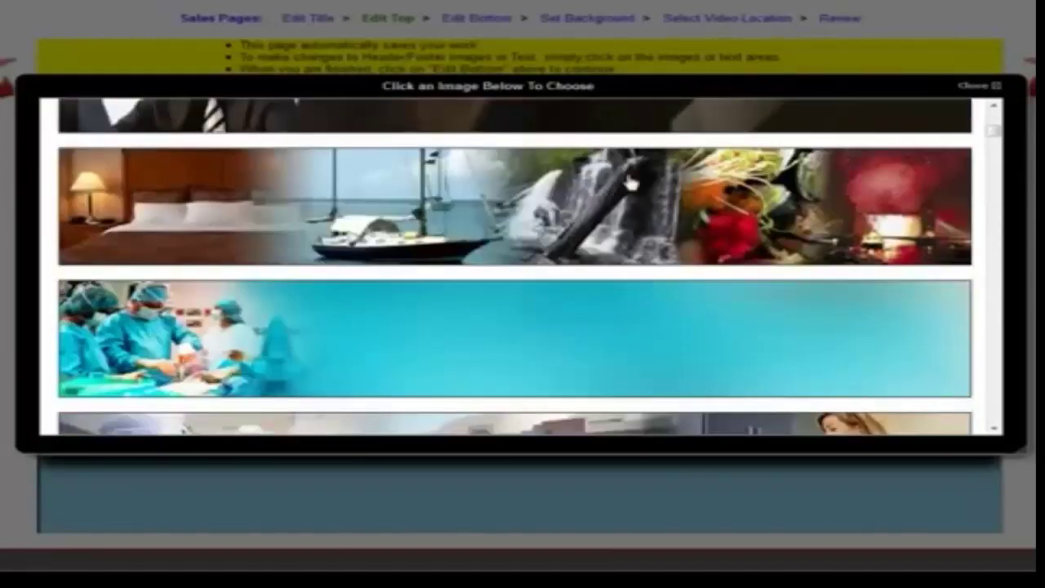
click(429, 219)
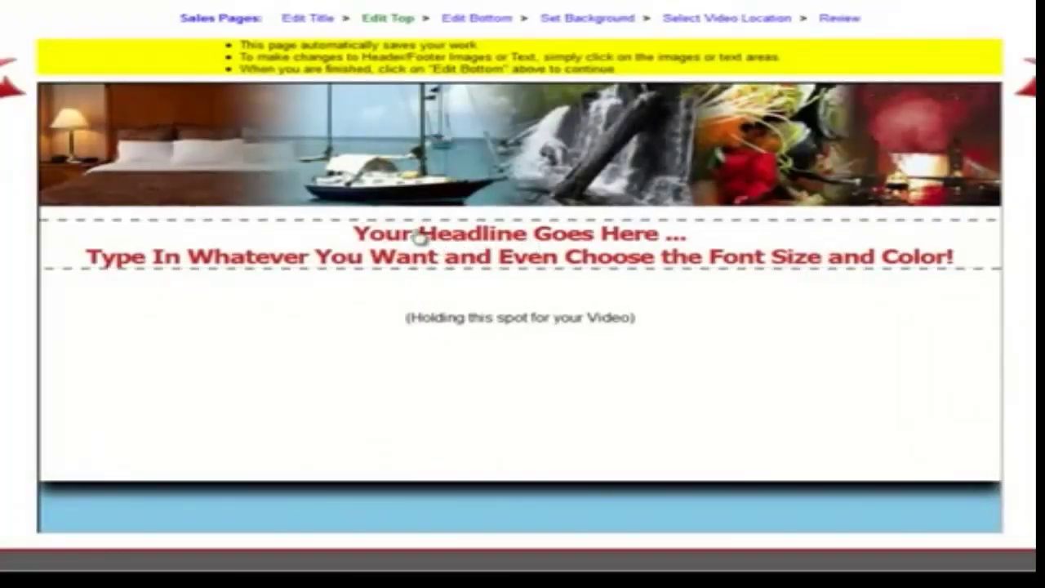
Change the headline's first line to "Your Headline Goes Right Here ...", save it, and continue to editing the page bottom.
click(484, 247)
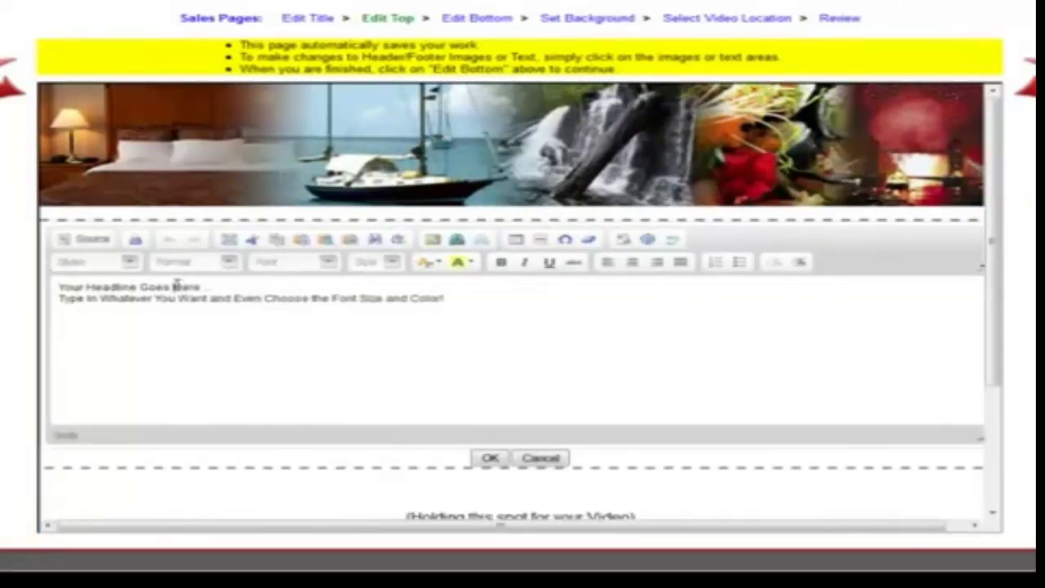
text(Right)
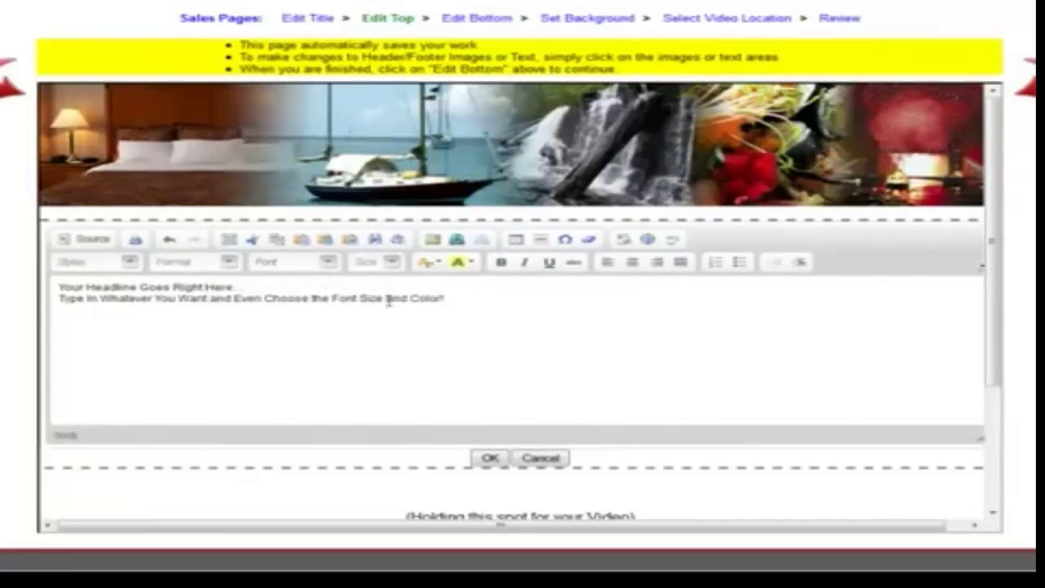
drag(389, 299, 295, 299)
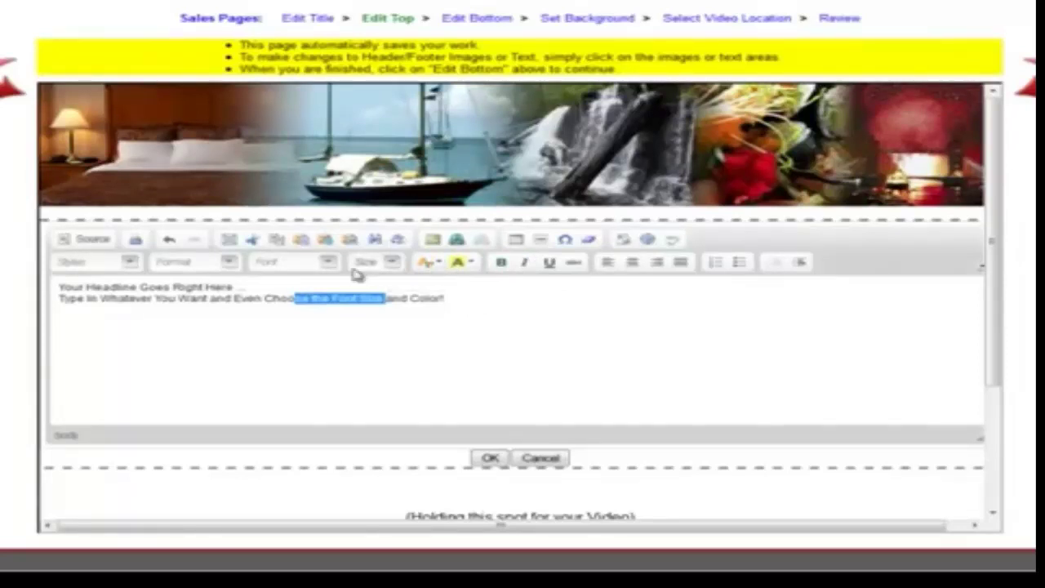
click(154, 299)
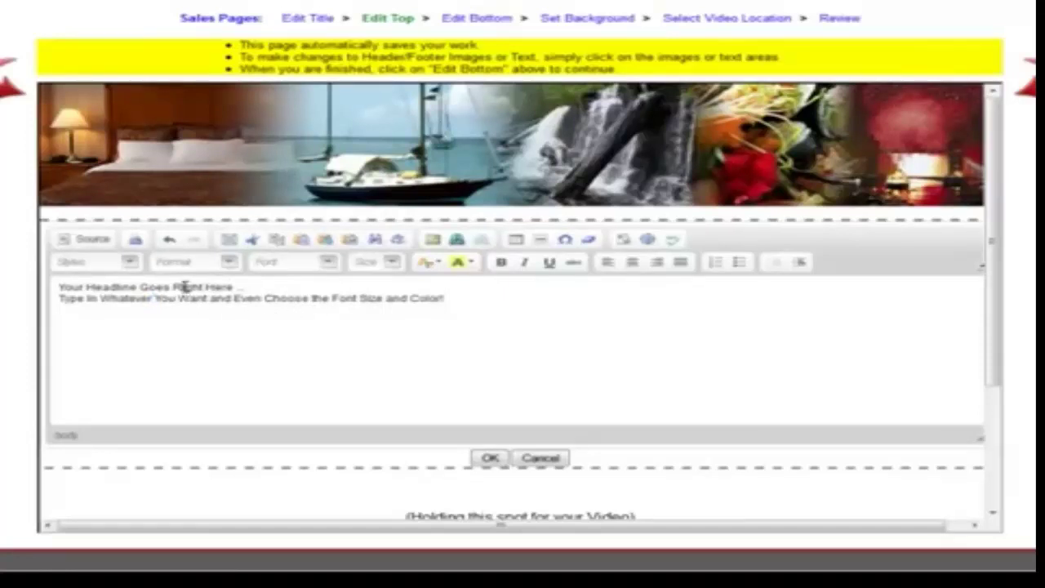
click(490, 459)
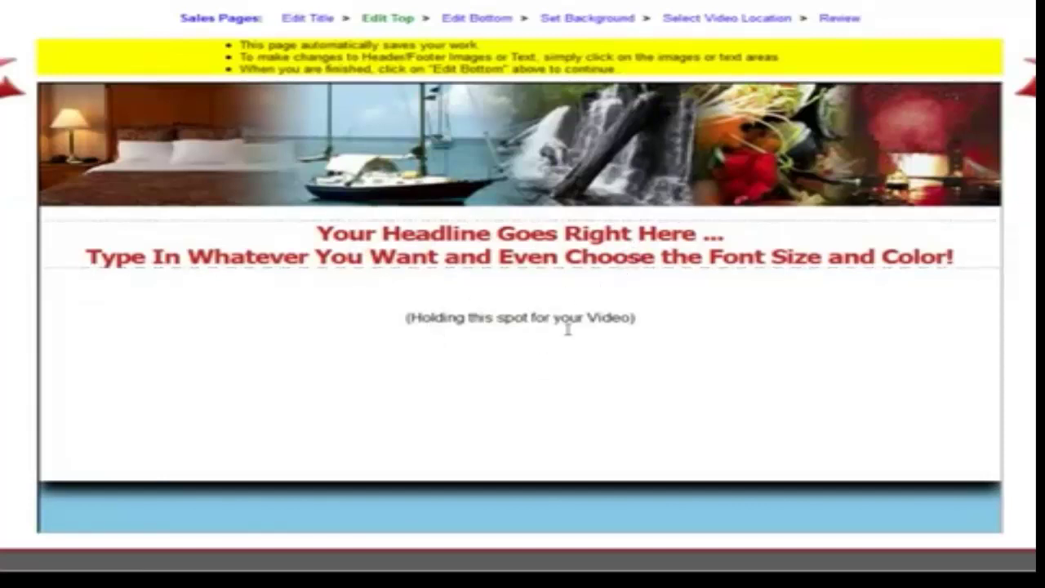
scroll(533, 331, up, 2)
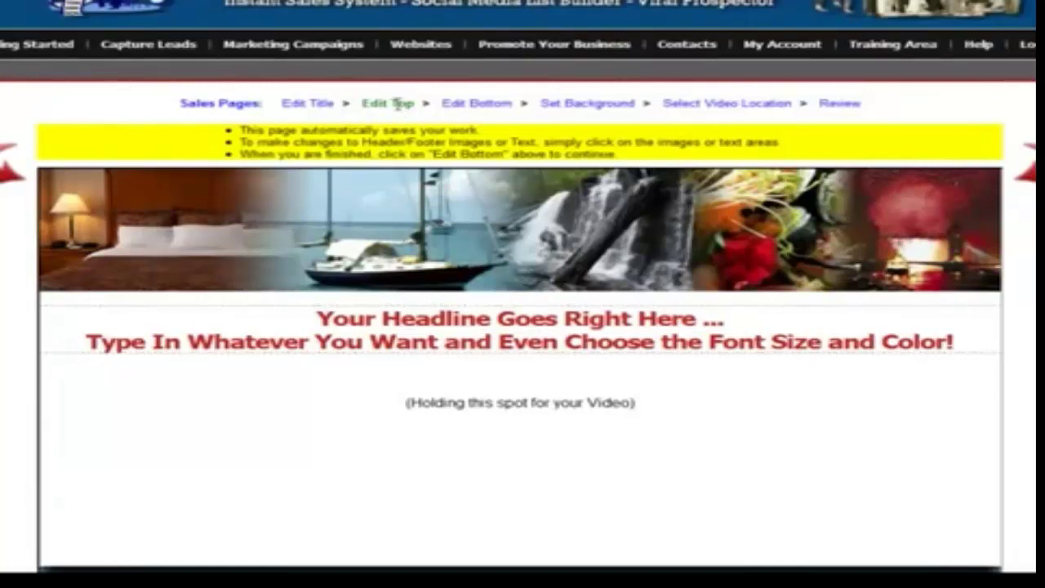
click(482, 107)
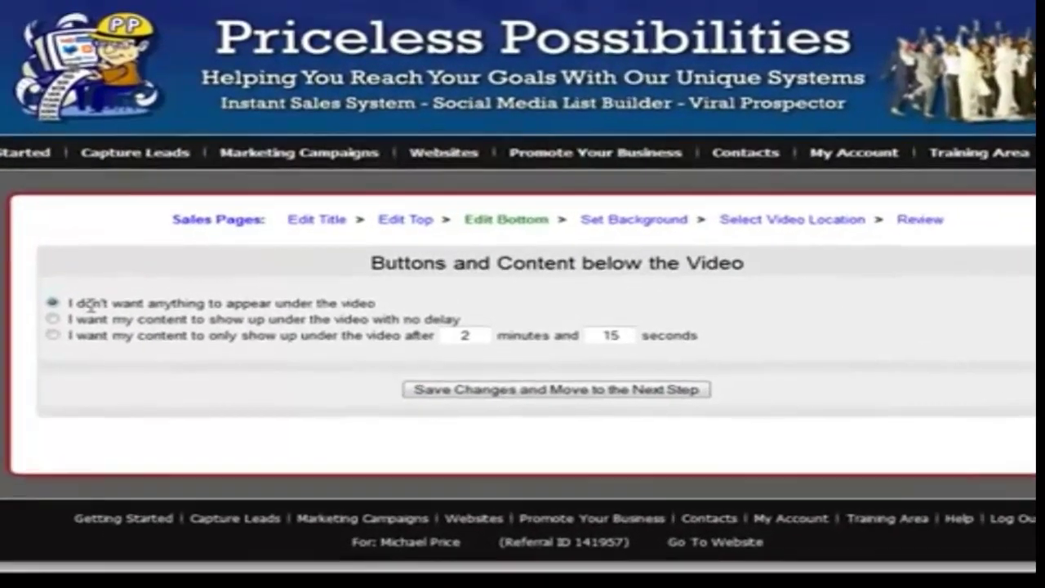
drag(72, 308, 377, 308)
click(349, 305)
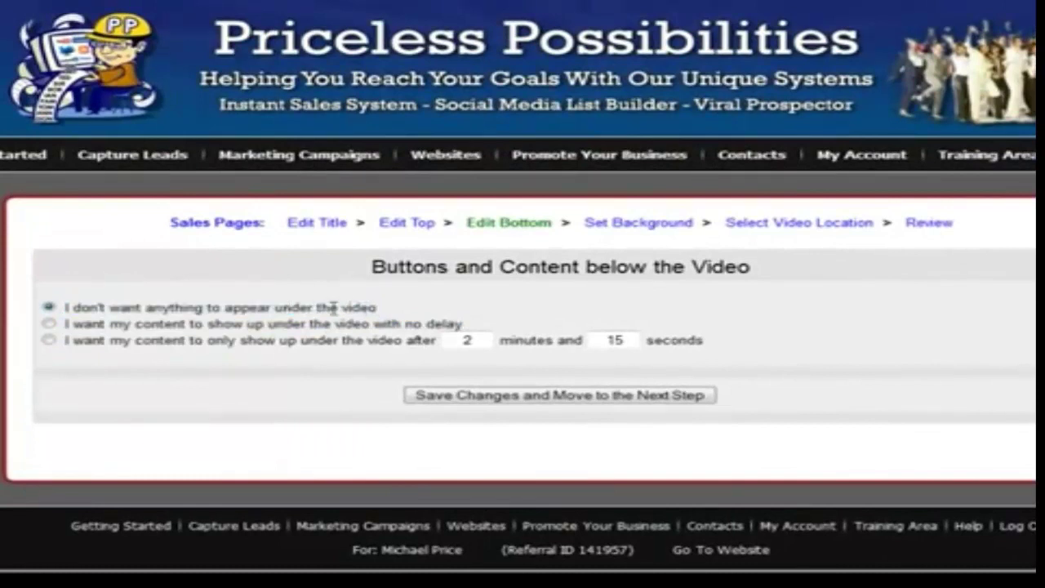
click(49, 324)
mouse_move(100, 324)
mouse_down()
mouse_move(373, 343)
mouse_move(411, 338)
mouse_move(416, 318)
mouse_move(96, 324)
mouse_up()
click(432, 321)
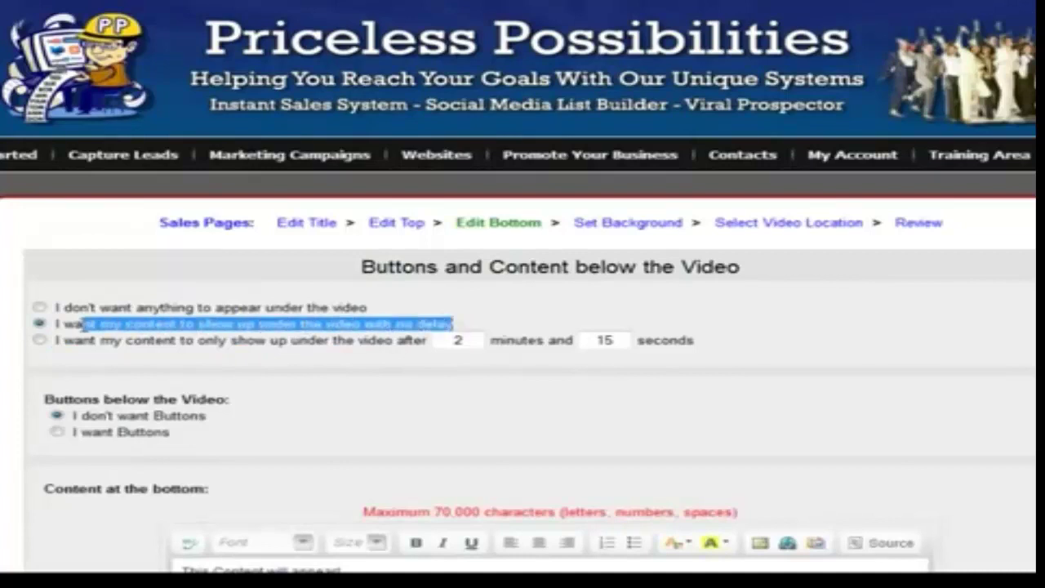
Set the content to show up under the video only after 10 seconds, leaving the minutes blank.
click(40, 342)
click(159, 363)
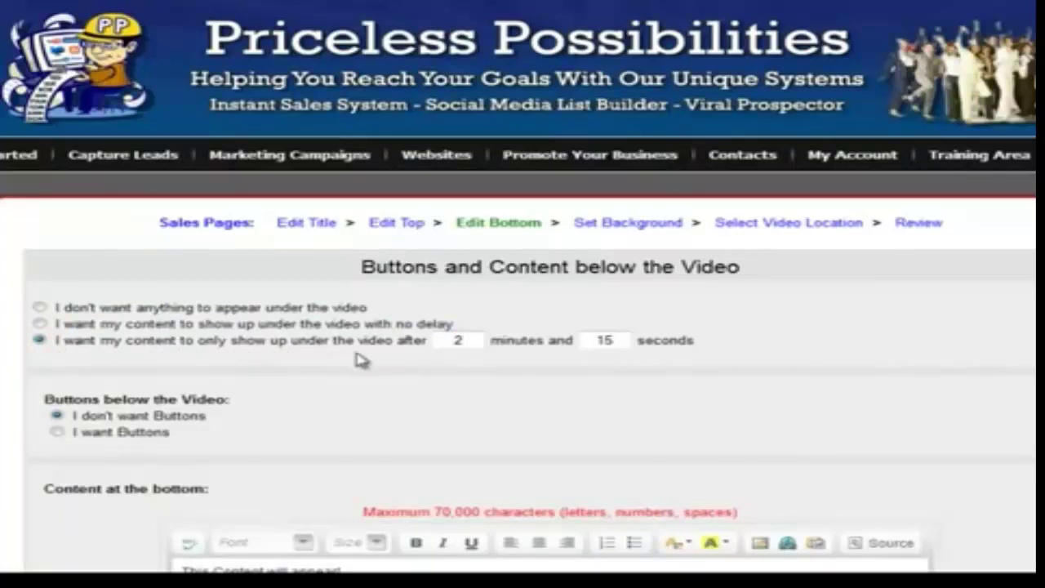
double_click(462, 341)
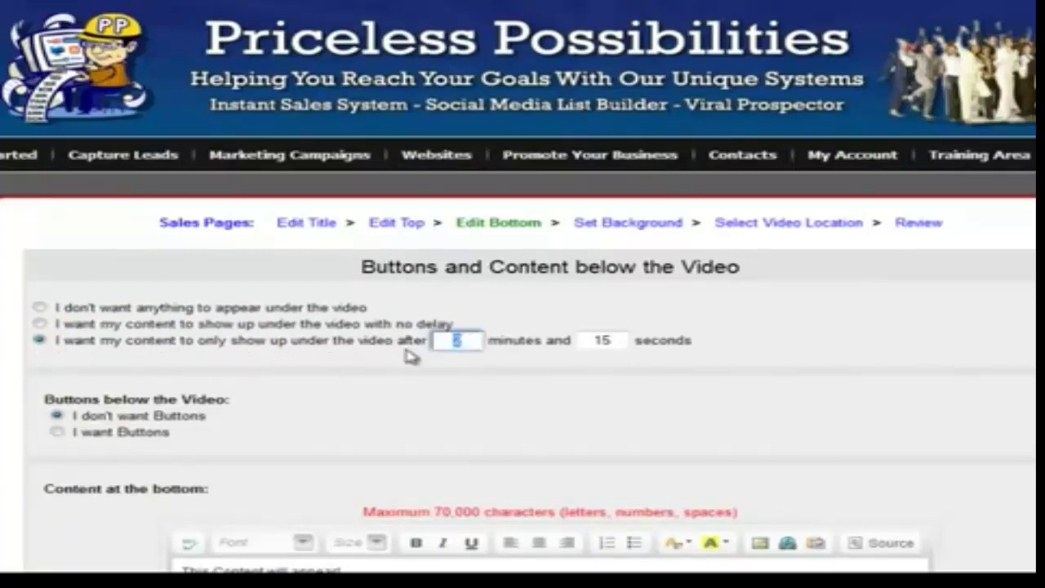
text(4)
click(619, 338)
text(0)
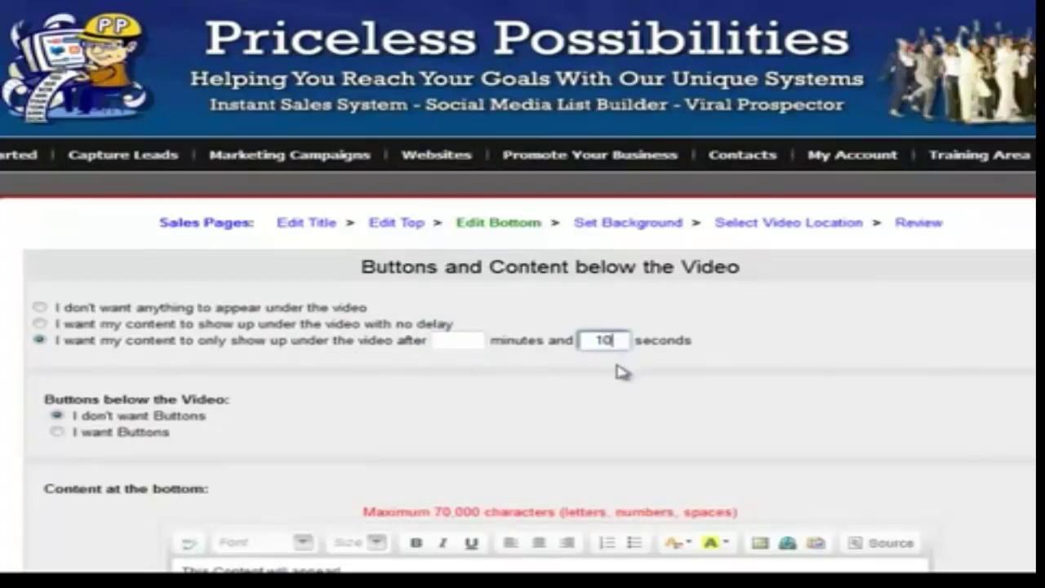
Enable buttons below the video.
scroll(621, 382, down, 3)
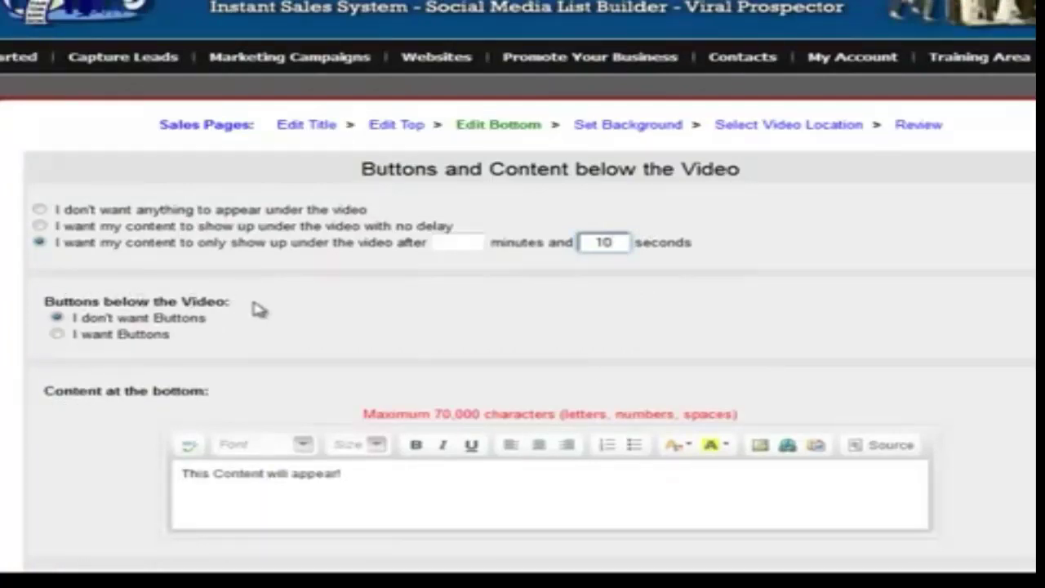
drag(245, 302, 46, 300)
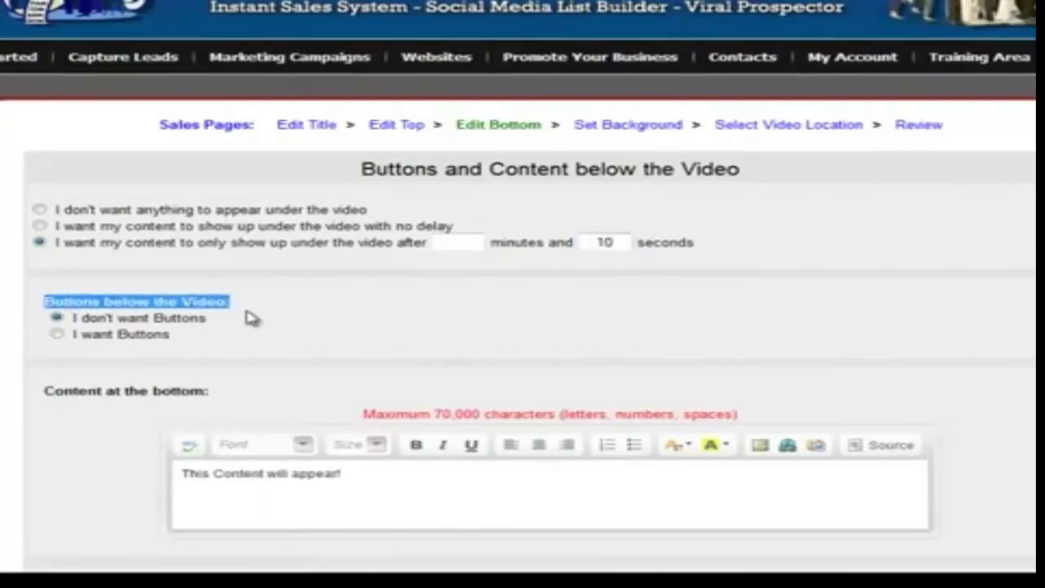
click(226, 326)
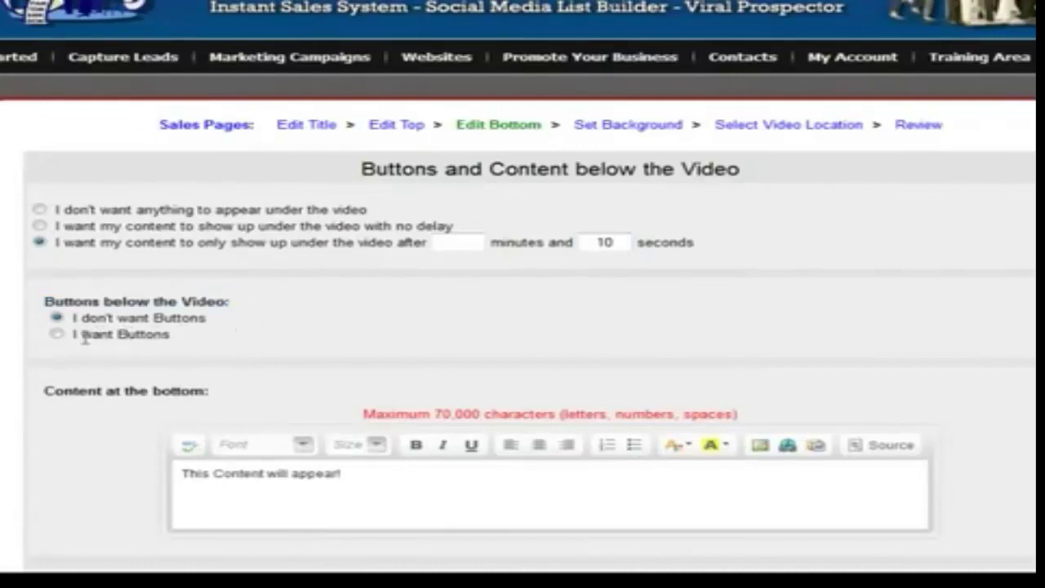
click(58, 336)
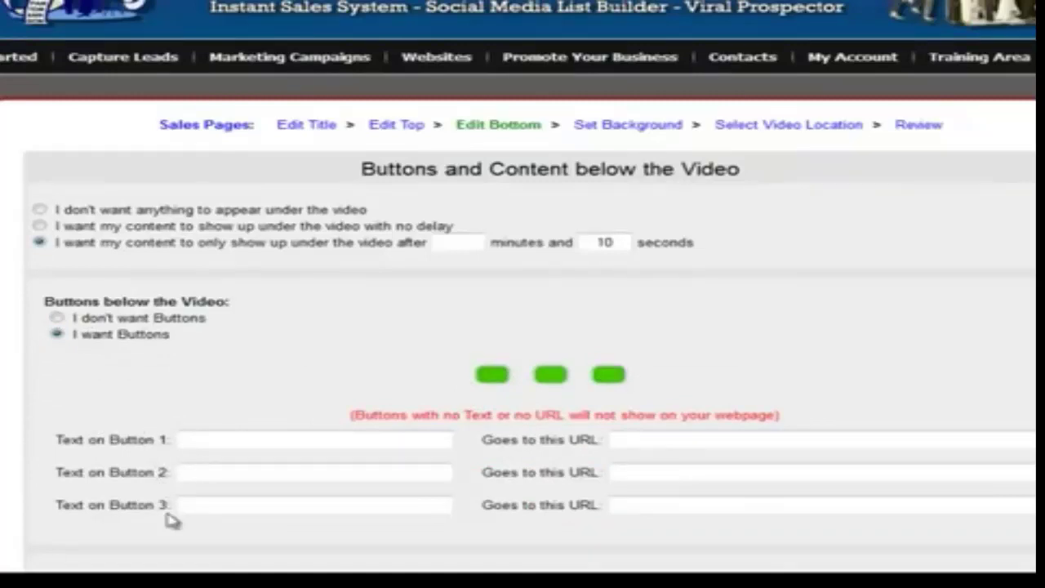
click(259, 442)
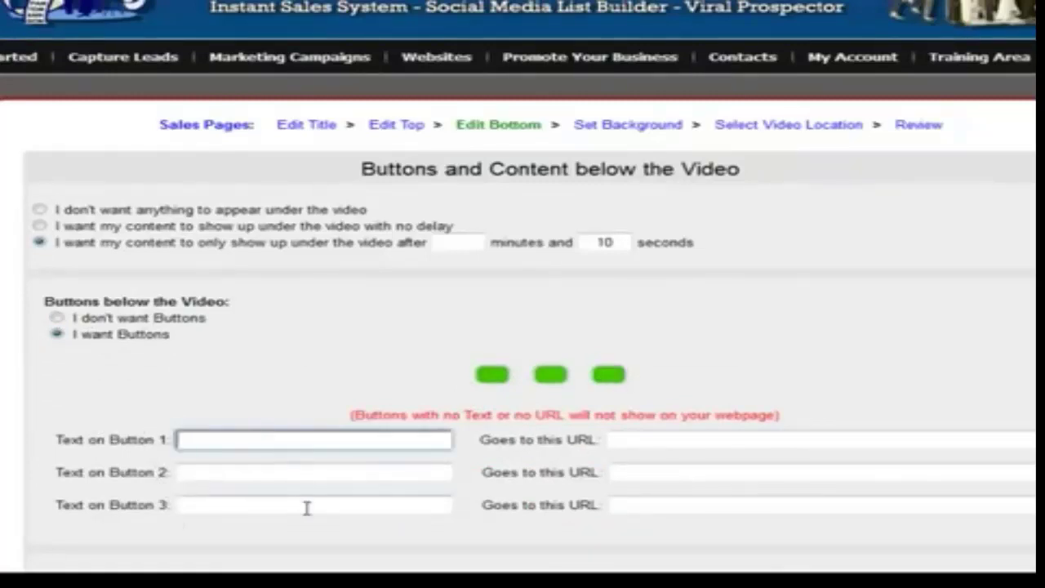
text(Go to Good)
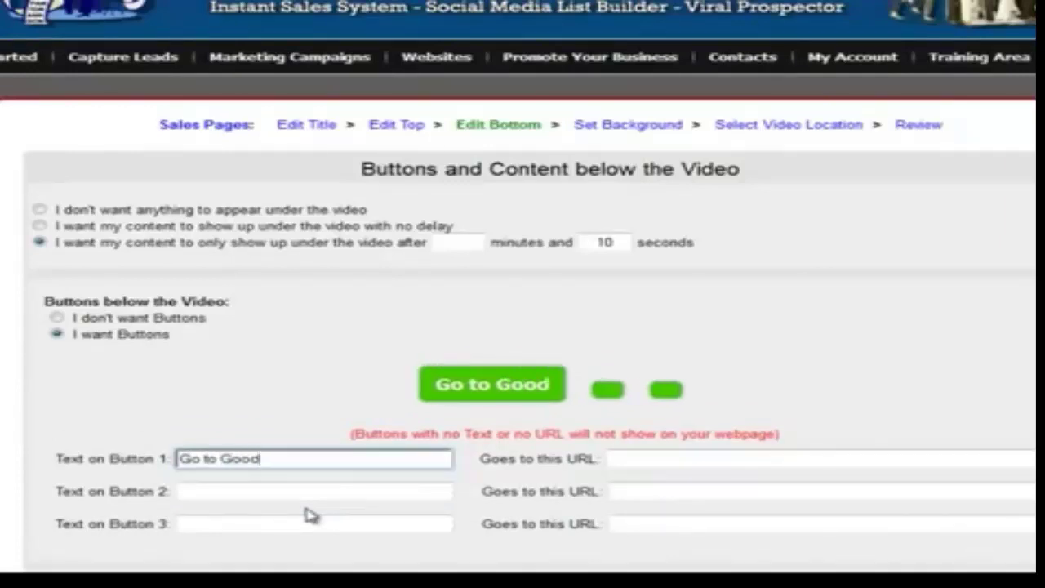
key(BackSpace)
text(gle)
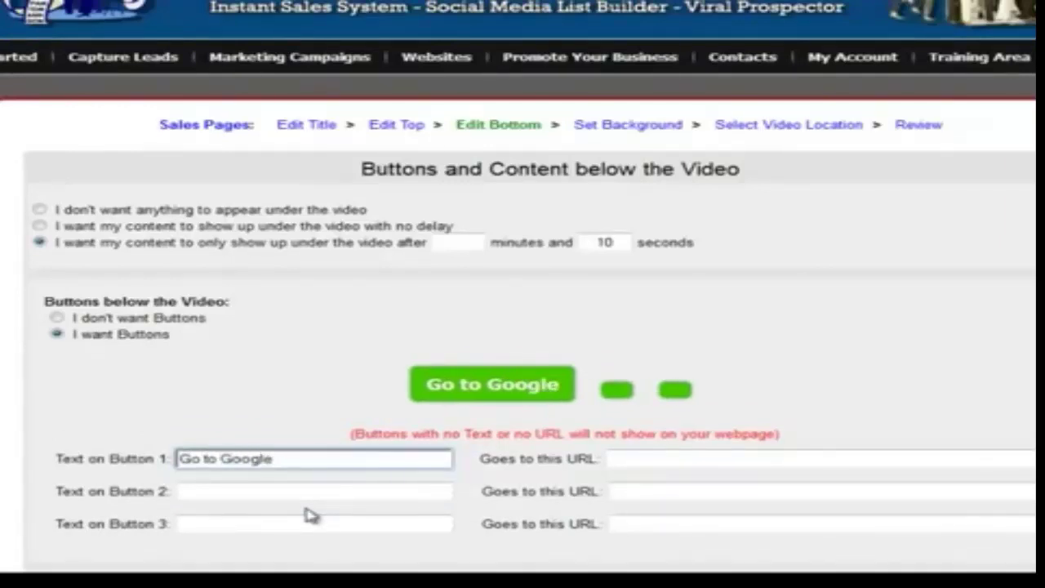
click(697, 460)
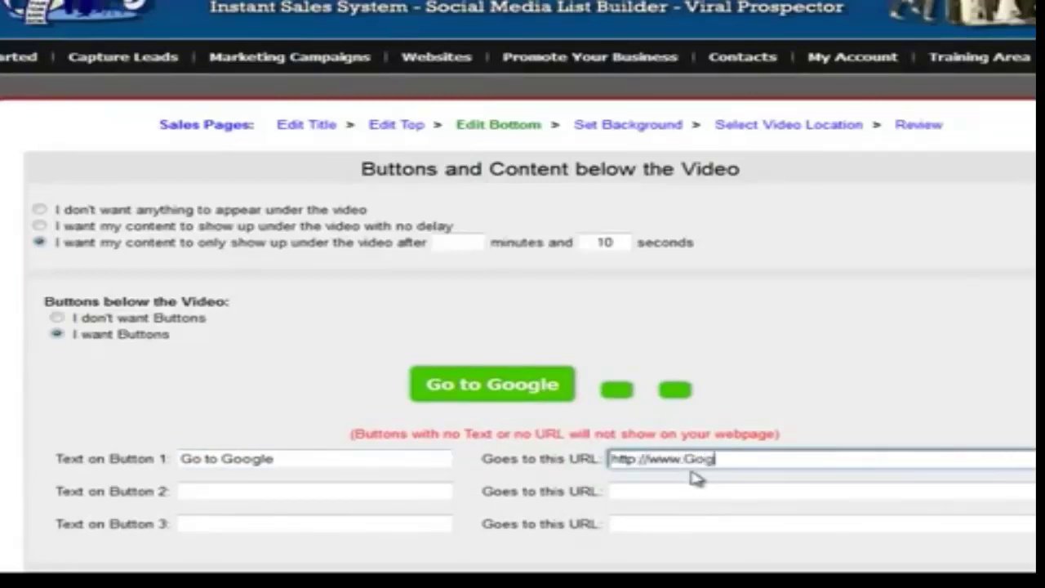
text(://www.Google.com)
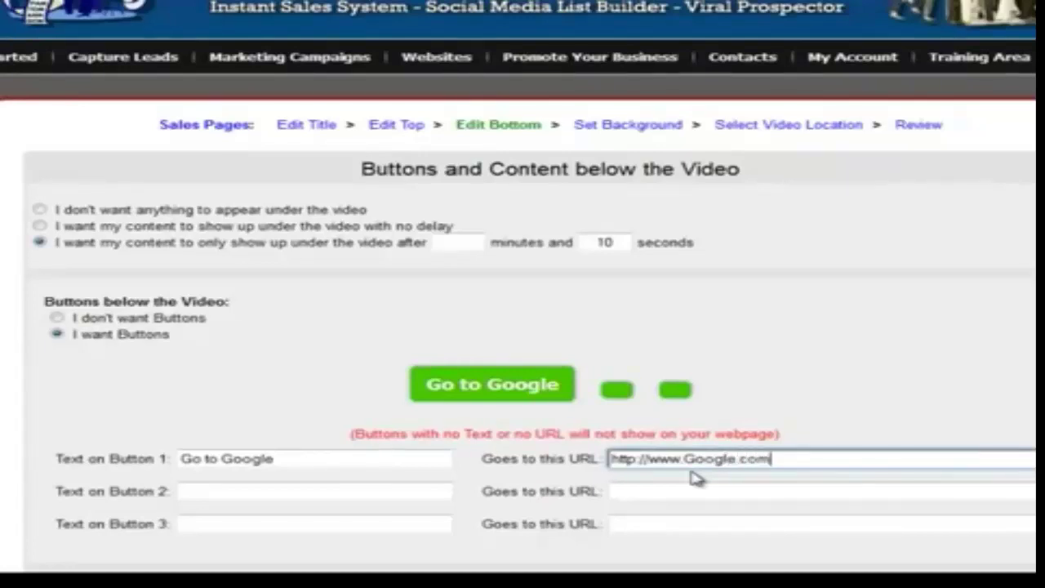
click(399, 492)
text(Go to Yahoo)
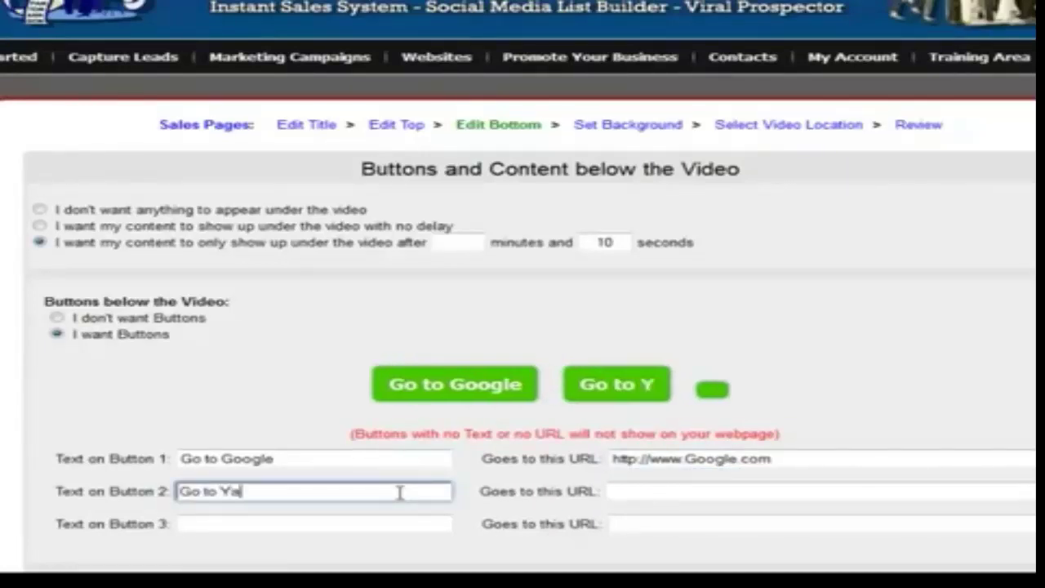
click(613, 494)
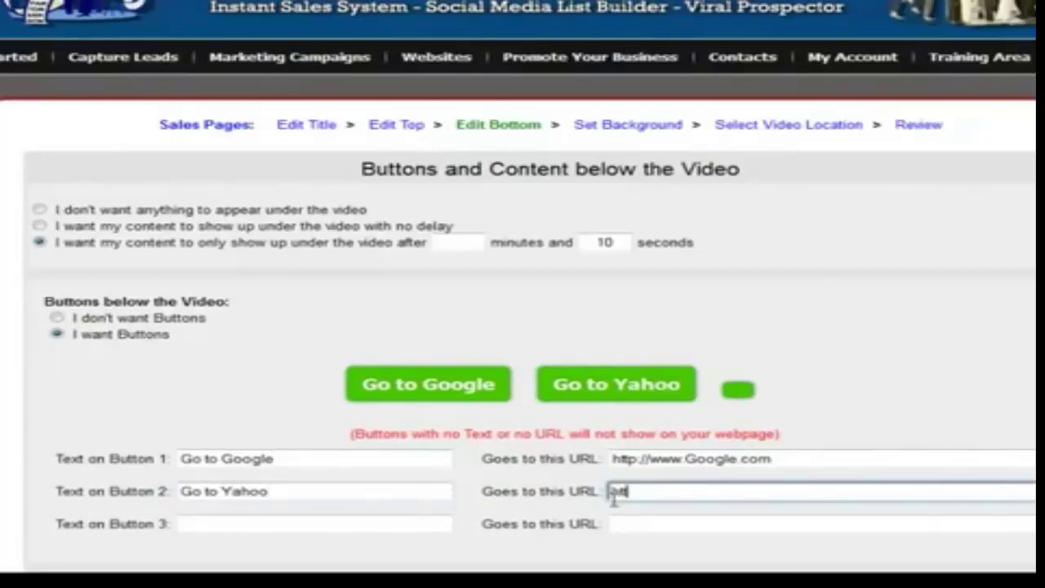
text(http://www.)
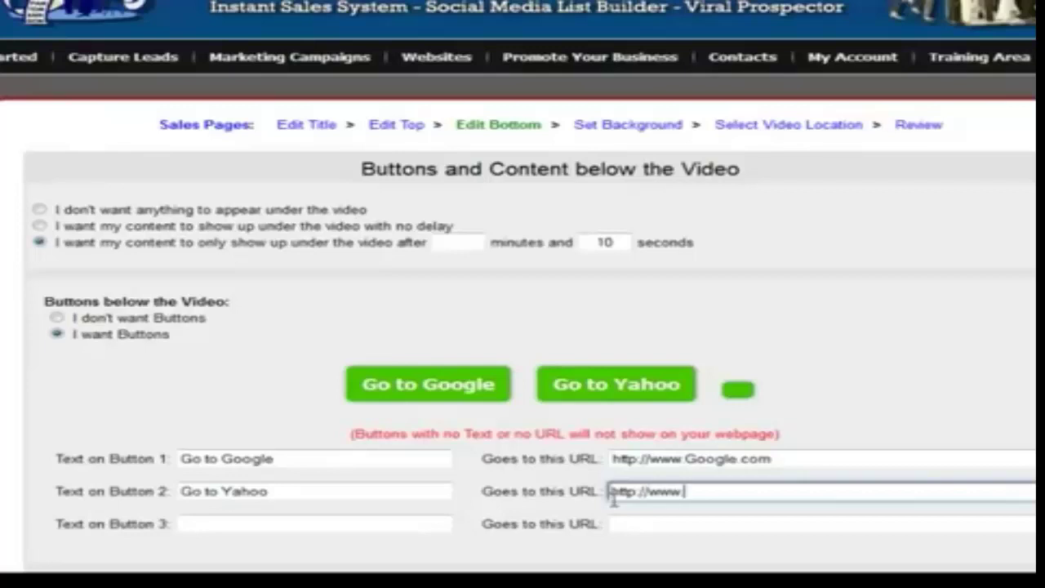
text(Yahoo.com)
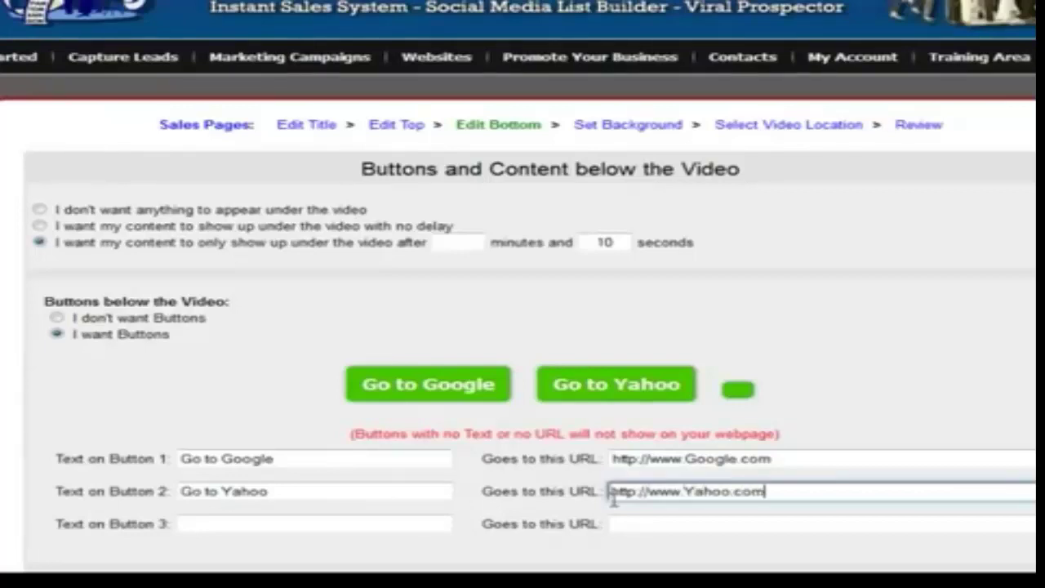
Delete the sample text from the content at the bottom, save the changes and continue to the background settings.
scroll(662, 462, down, 2)
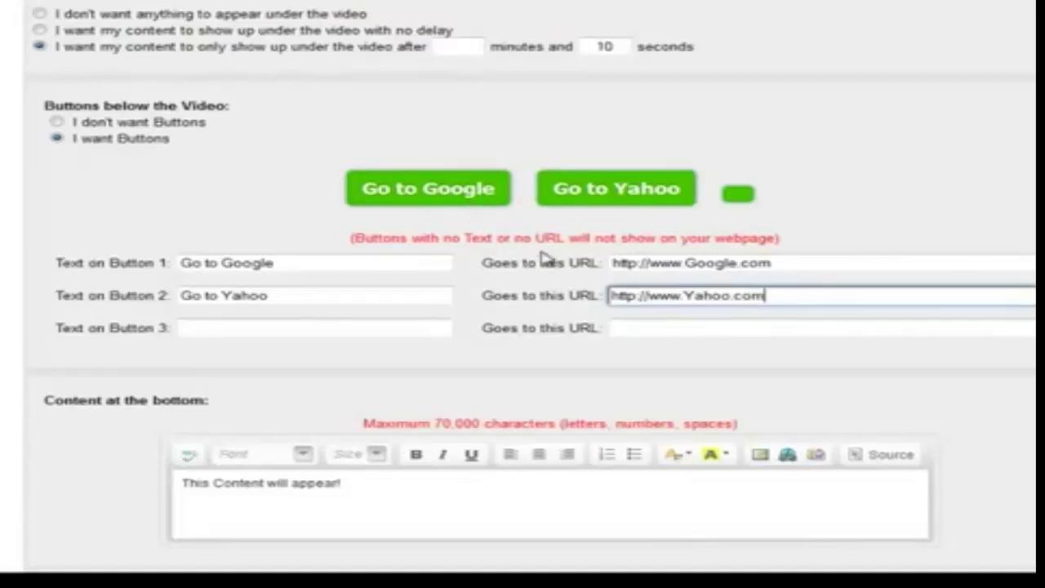
scroll(547, 255, down, 1)
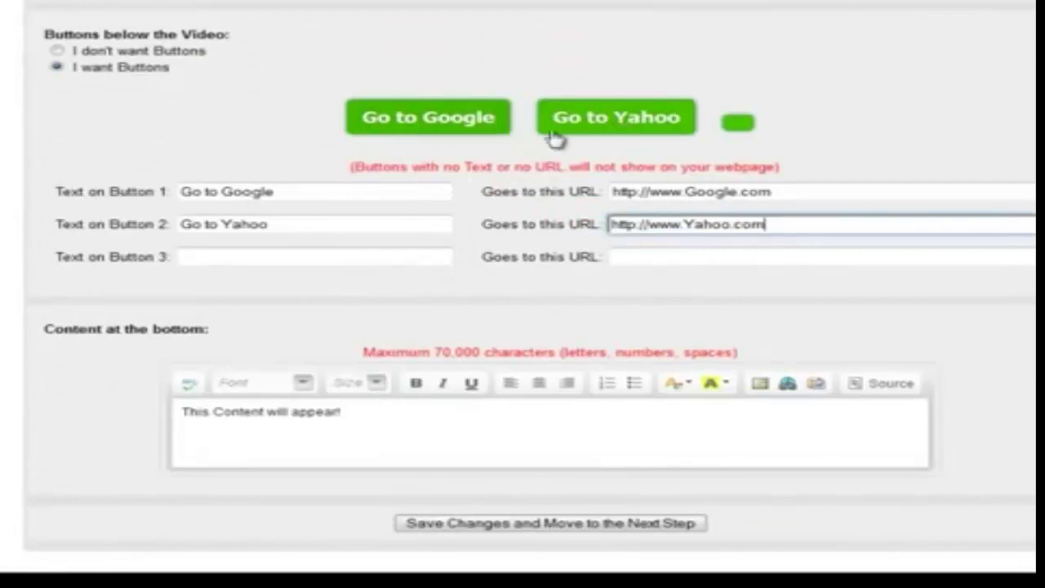
scroll(541, 135, up, 3)
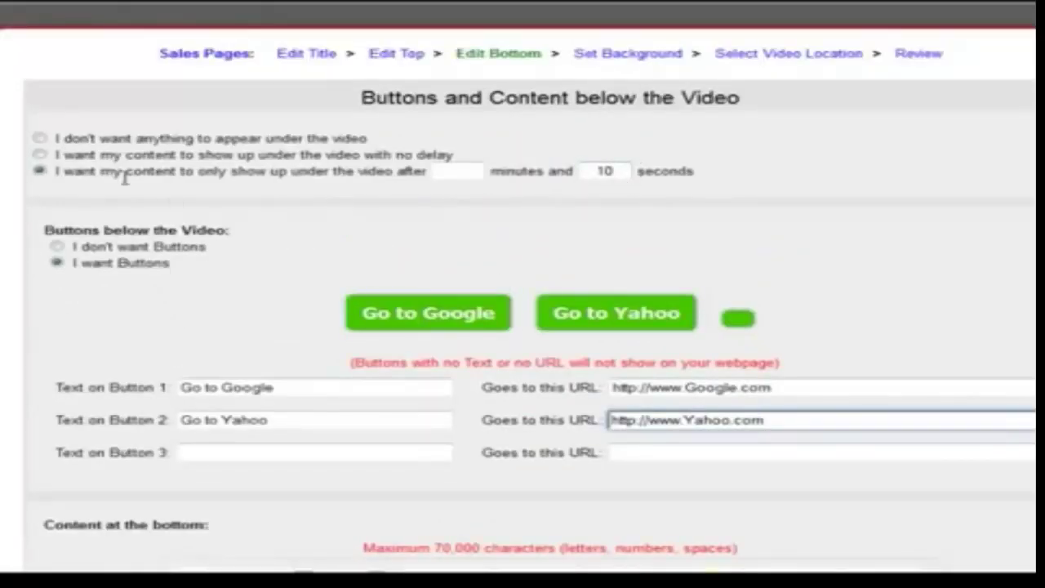
scroll(614, 208, down, 2)
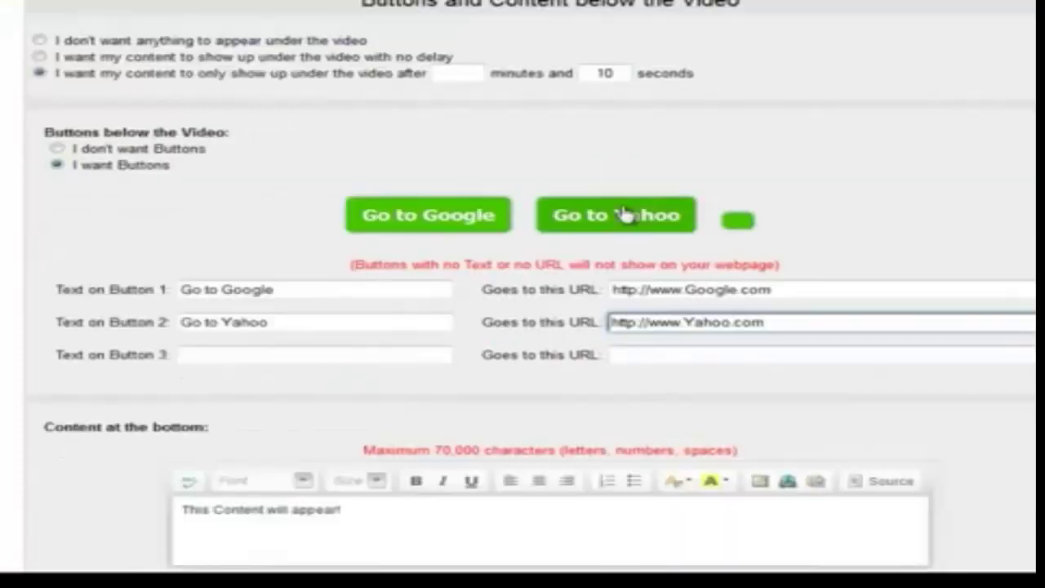
scroll(490, 302, down, 2)
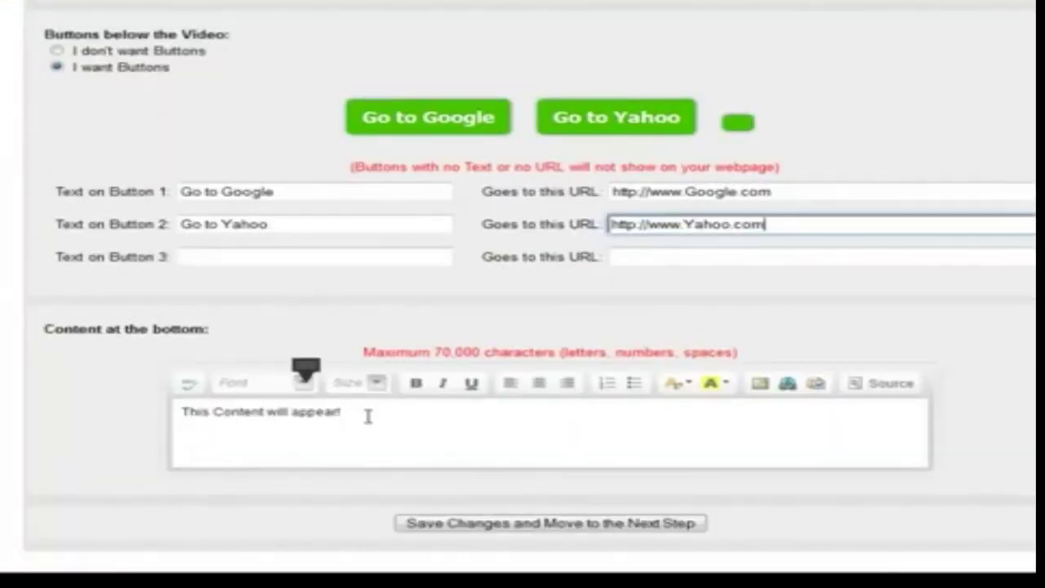
drag(436, 352, 507, 329)
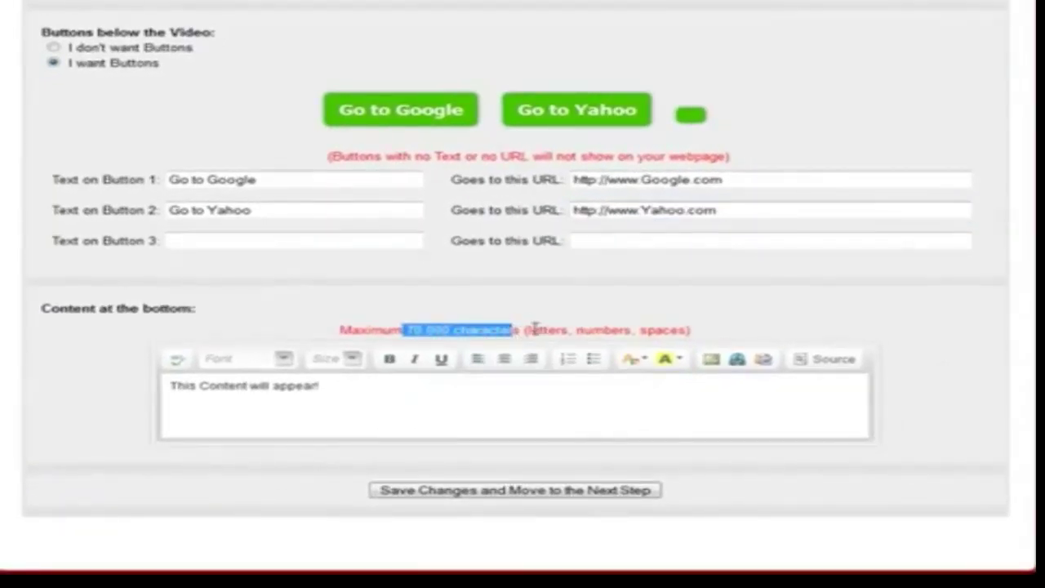
click(471, 397)
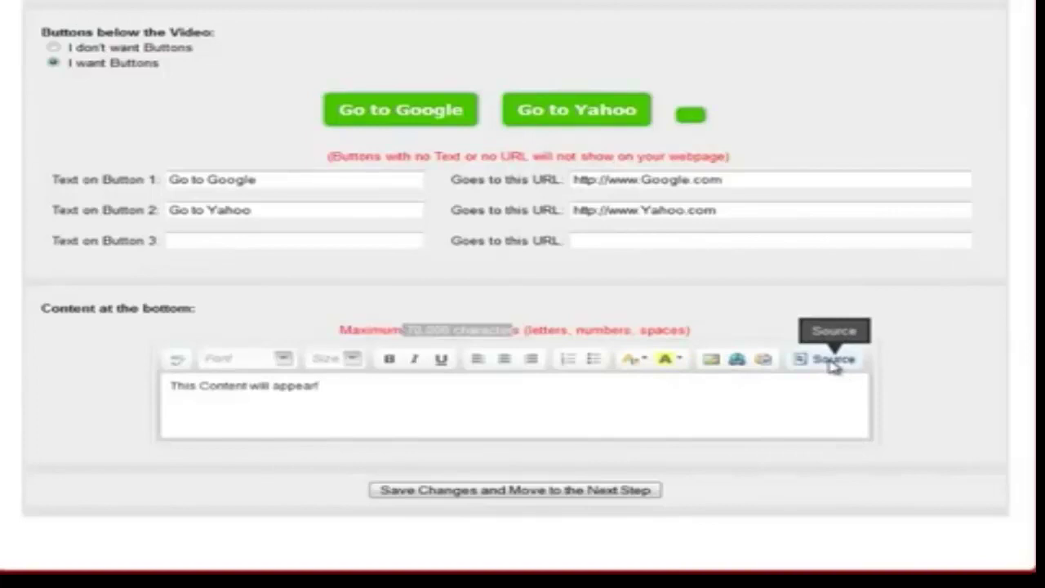
drag(332, 385, 81, 384)
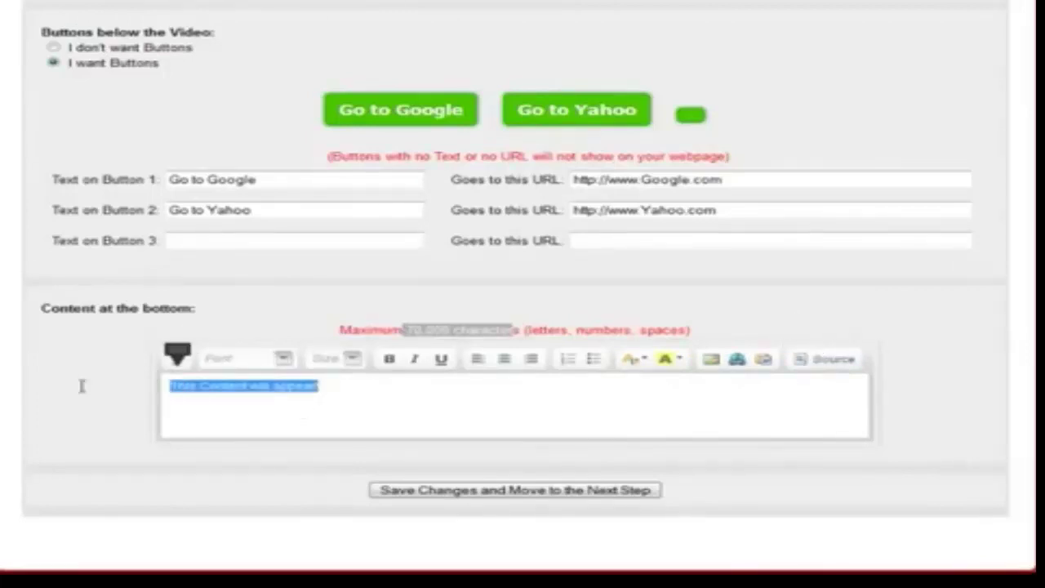
key(Delete)
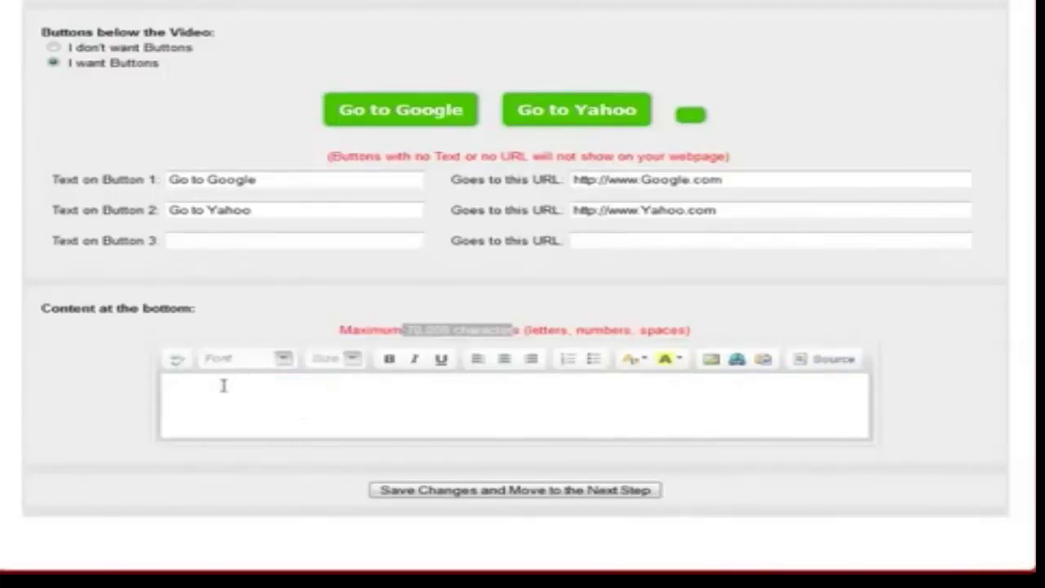
click(490, 492)
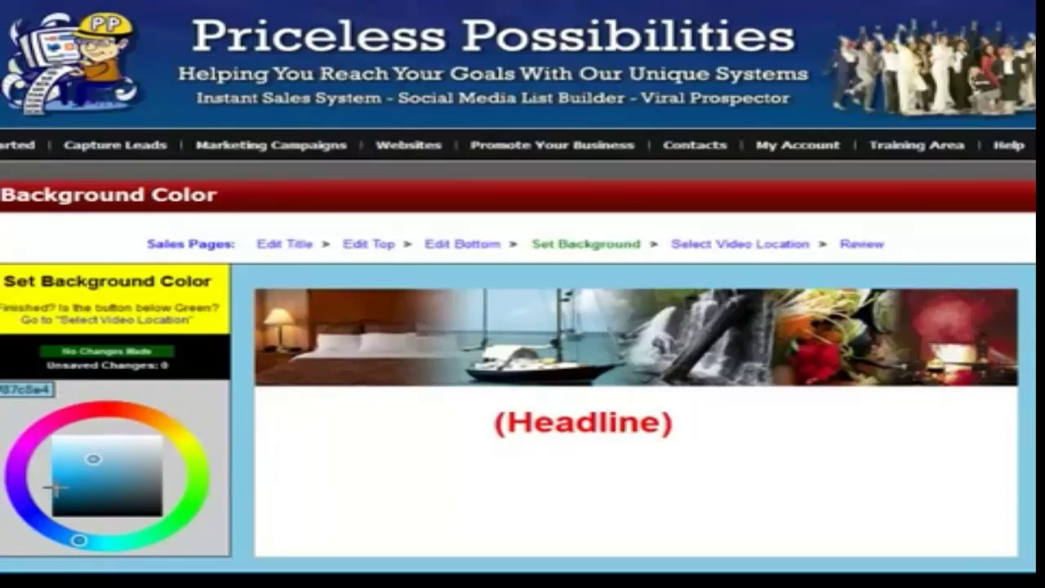
Switch the page background to a red hue and try out bright red, brownish gray and near-black shades.
click(113, 410)
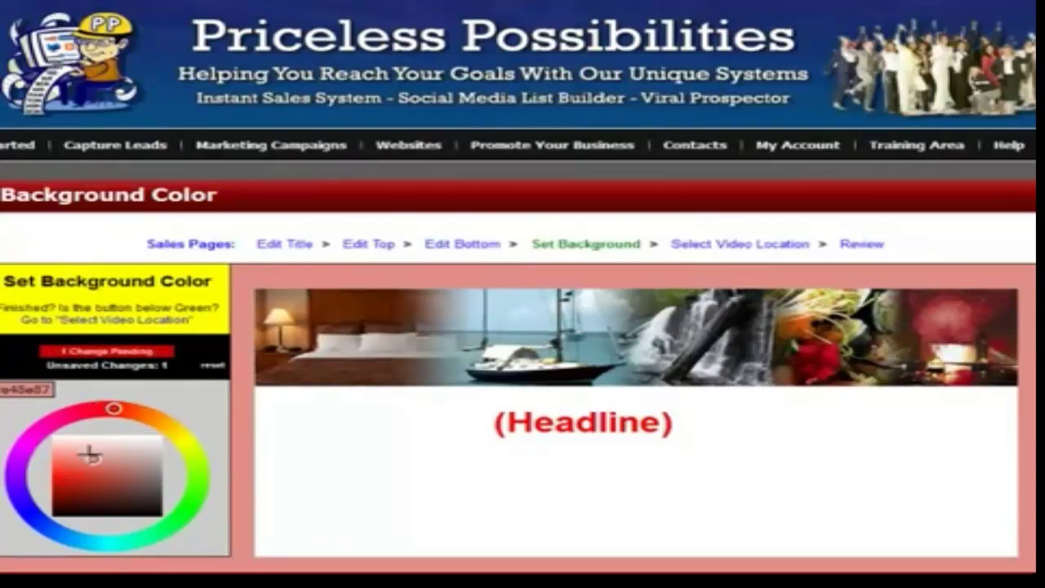
click(59, 473)
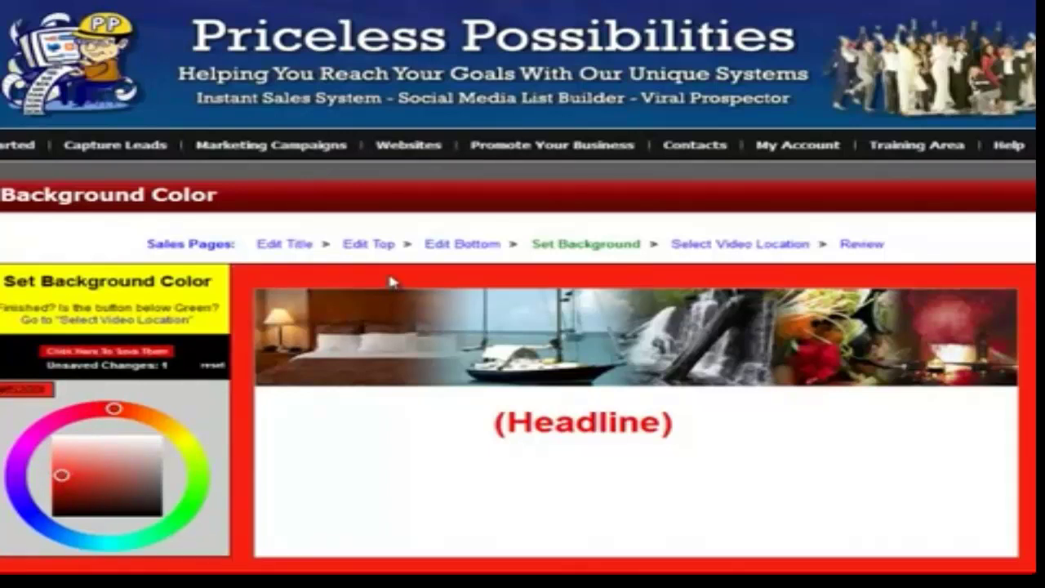
click(148, 466)
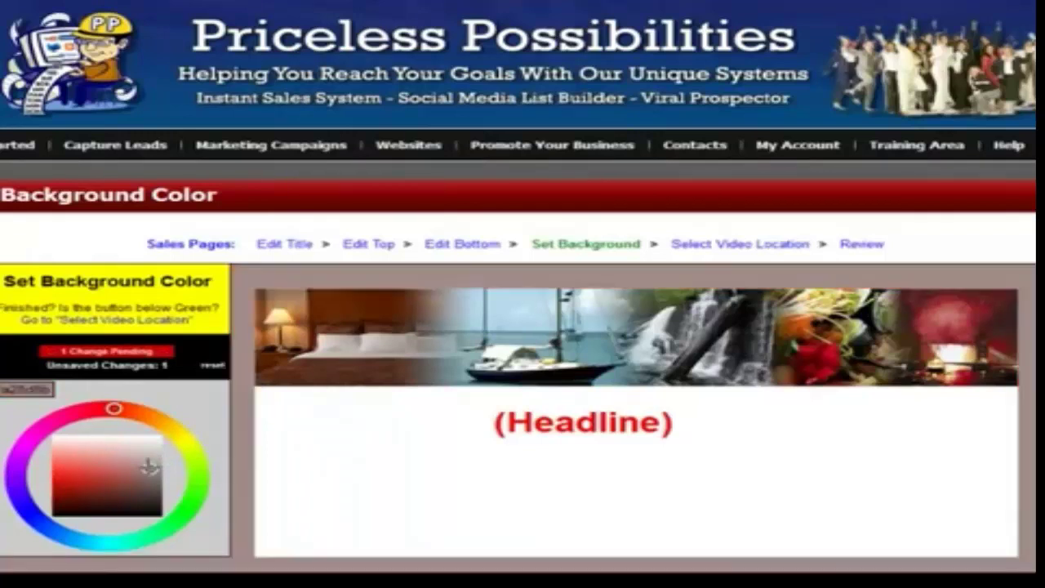
click(153, 513)
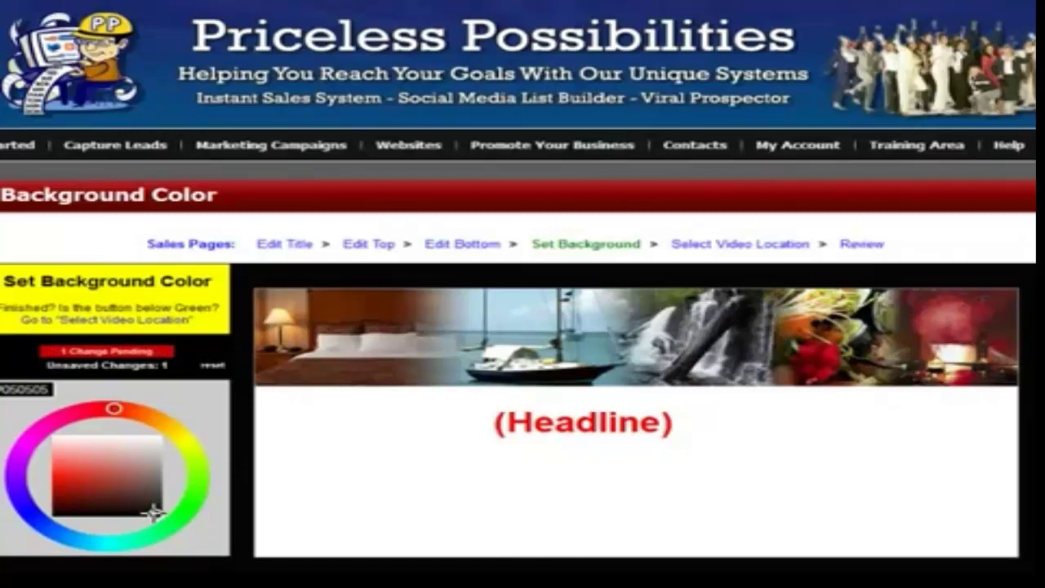
Set the page background to the deep red db1506 and save the color change.
click(55, 481)
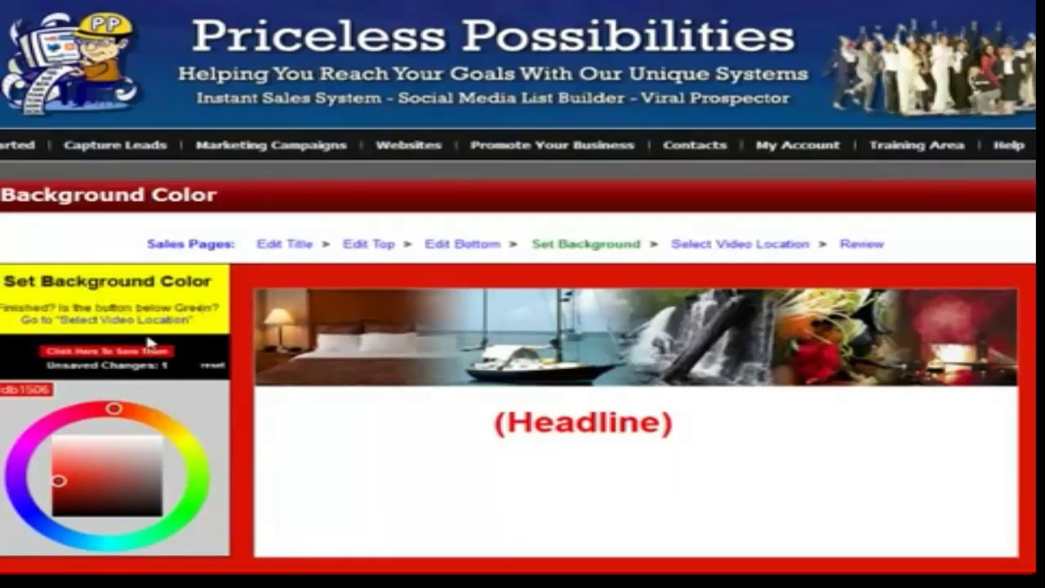
click(127, 352)
click(112, 353)
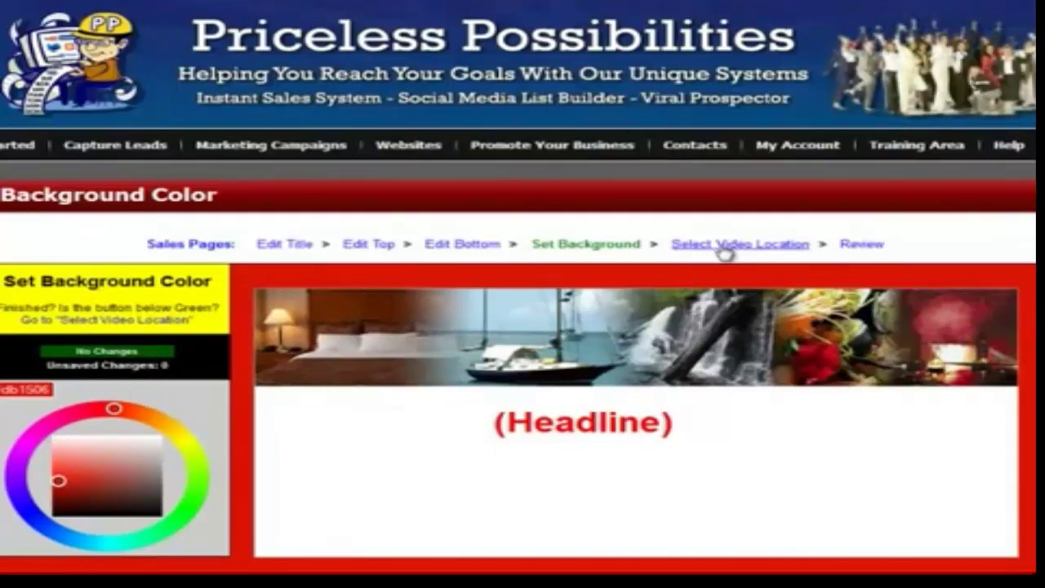
Go to the video location settings, choose to use a video from the video library, and save.
click(725, 249)
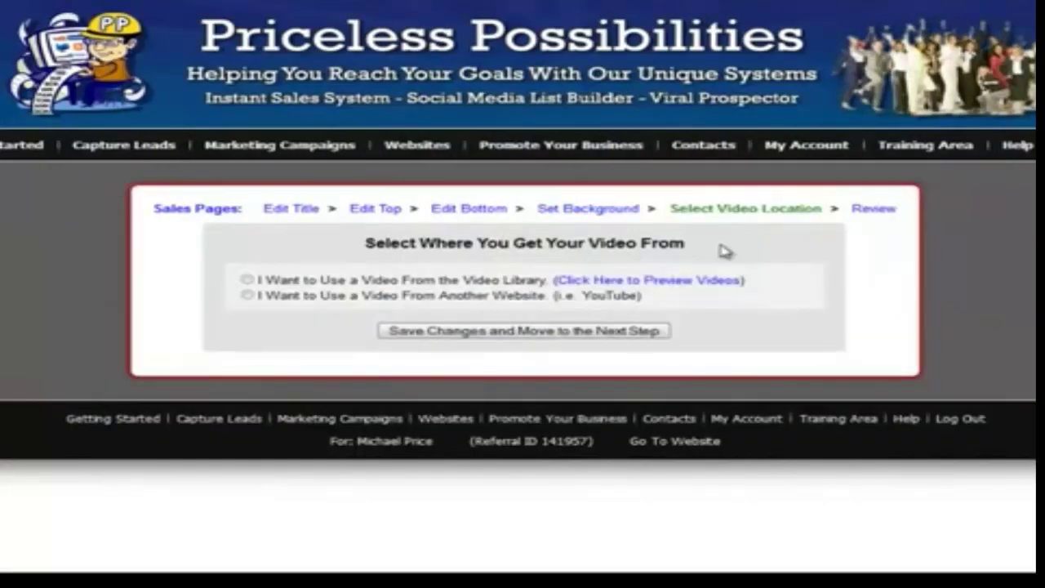
click(249, 281)
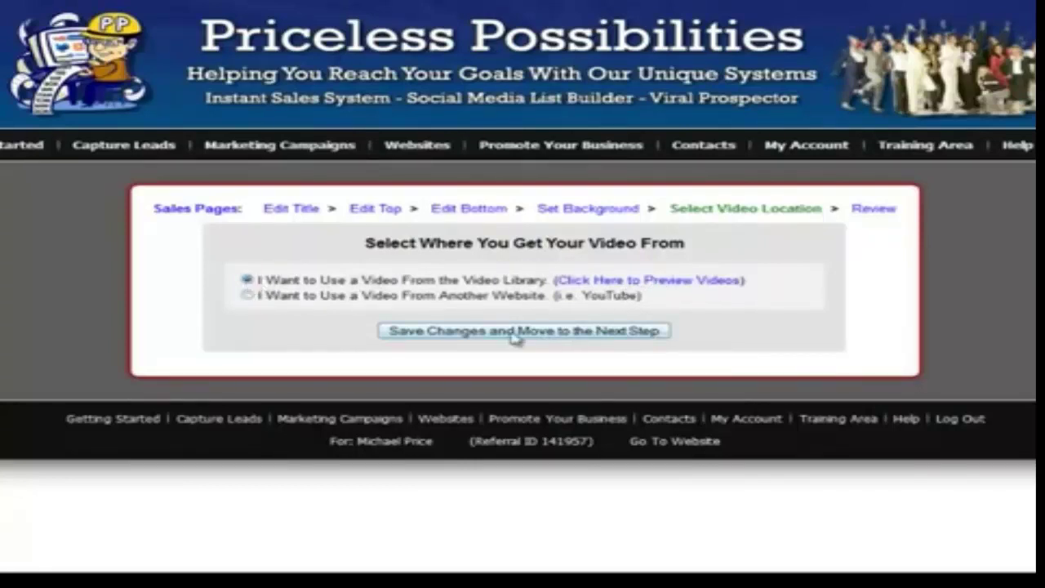
click(446, 334)
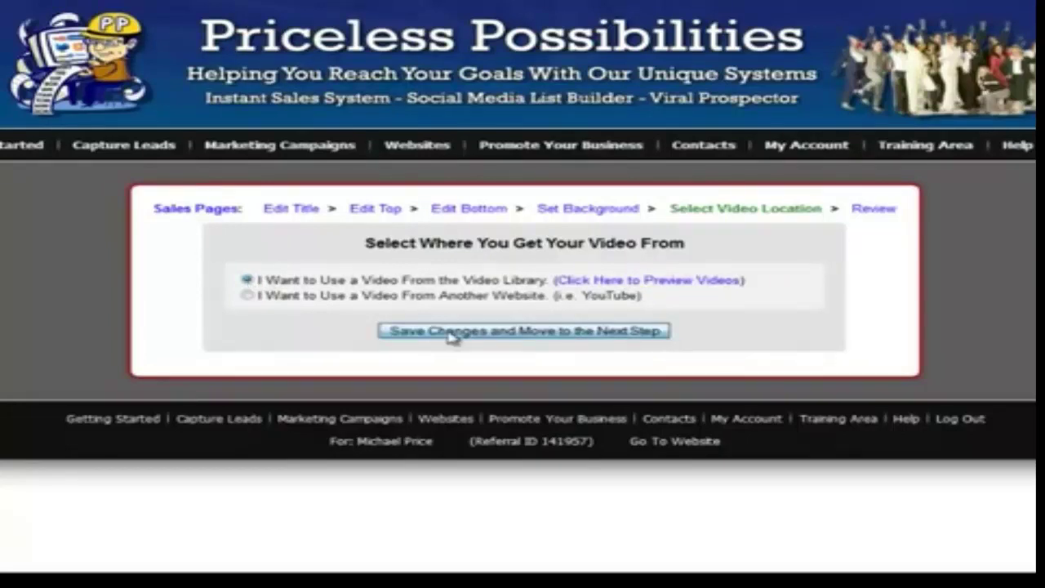
Select the "What Money Buys" library video for the page and save the changes.
scroll(645, 371, down, 12)
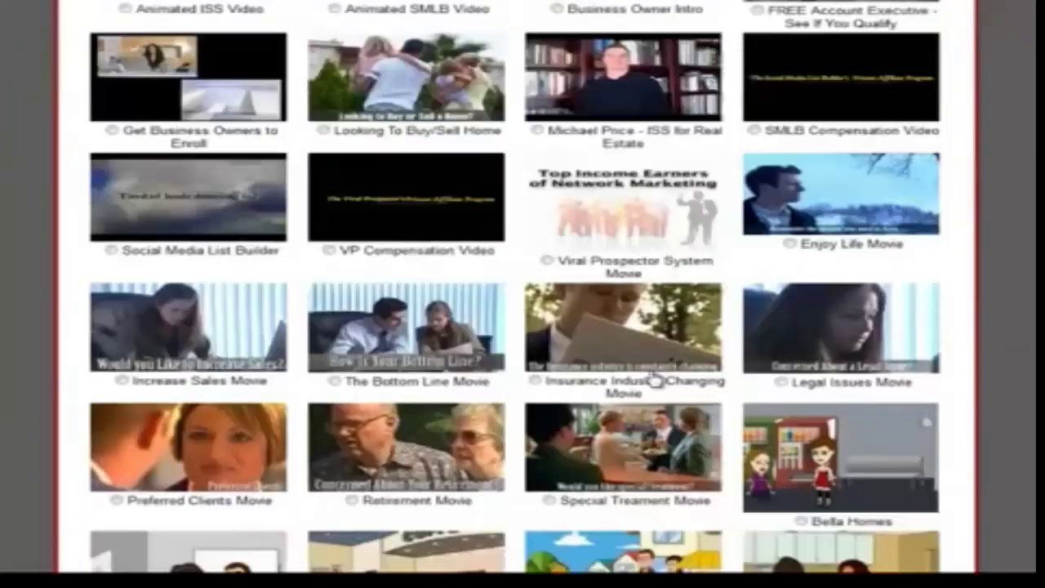
scroll(668, 369, down, 4)
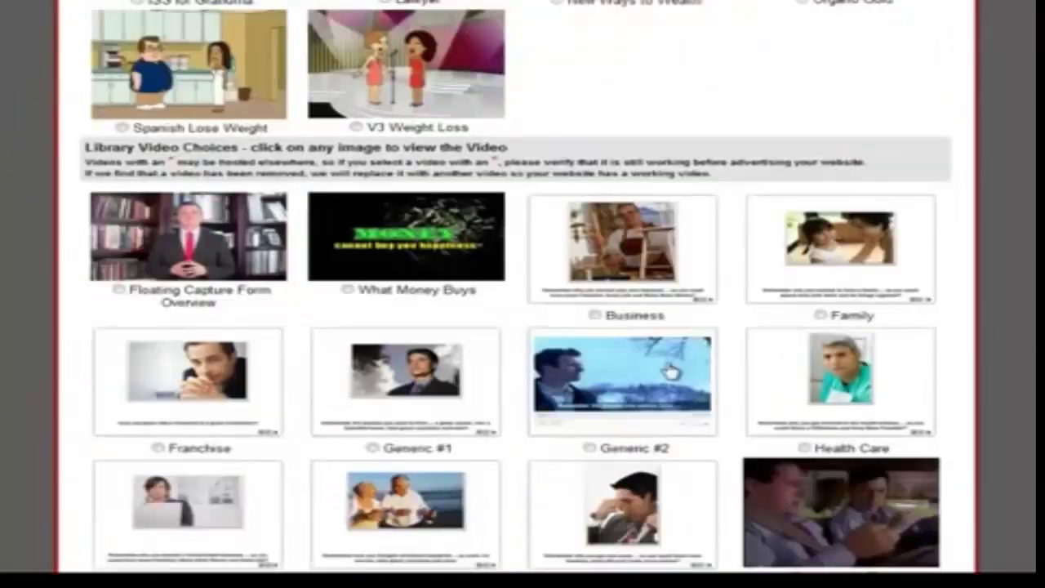
click(348, 292)
scroll(564, 291, down, 16)
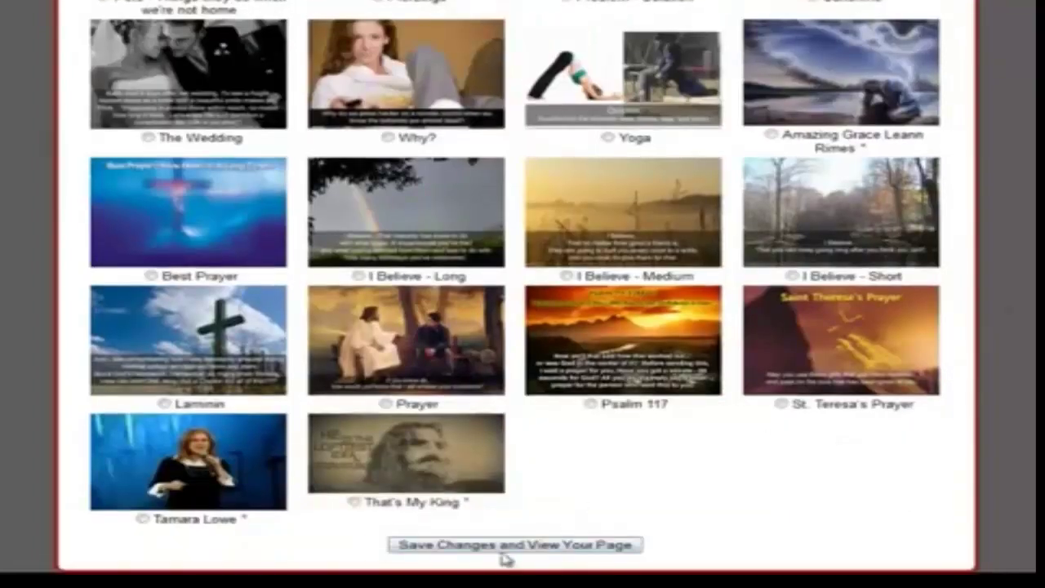
click(507, 547)
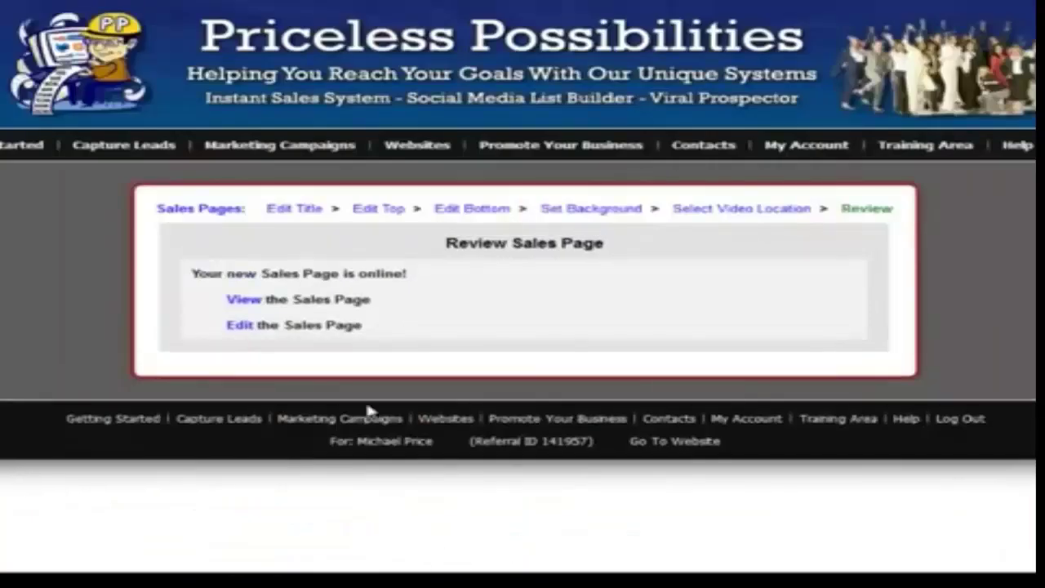
View the finished sales page, pause its video, and examine the delayed buttons below it.
click(245, 302)
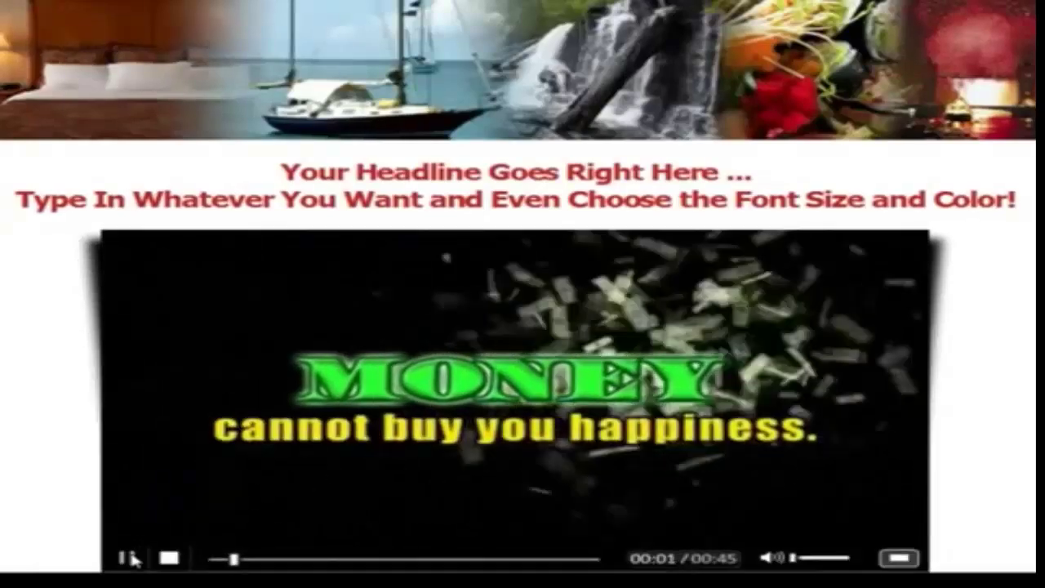
click(127, 559)
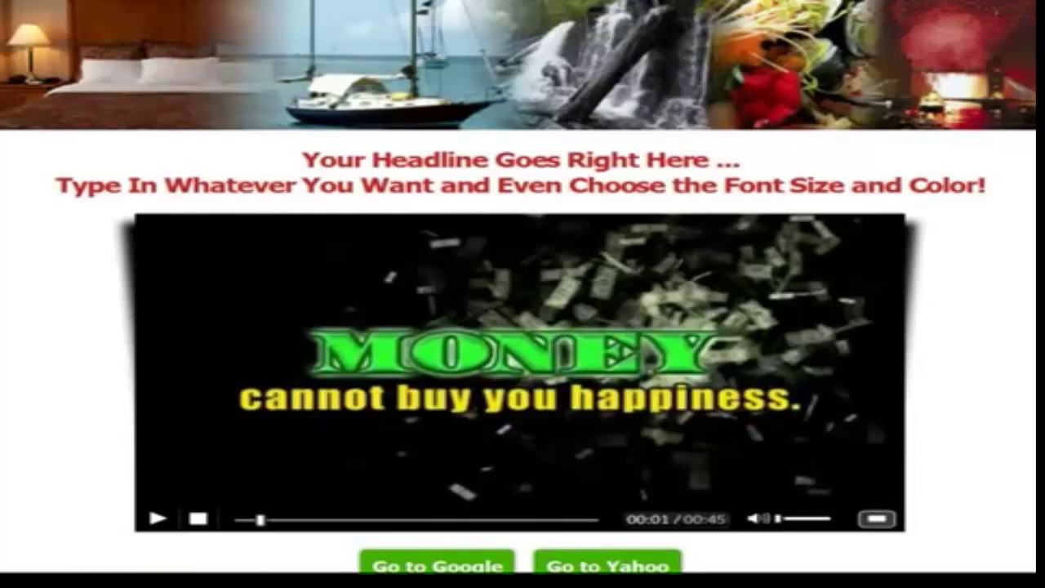
scroll(522, 326, down, 1)
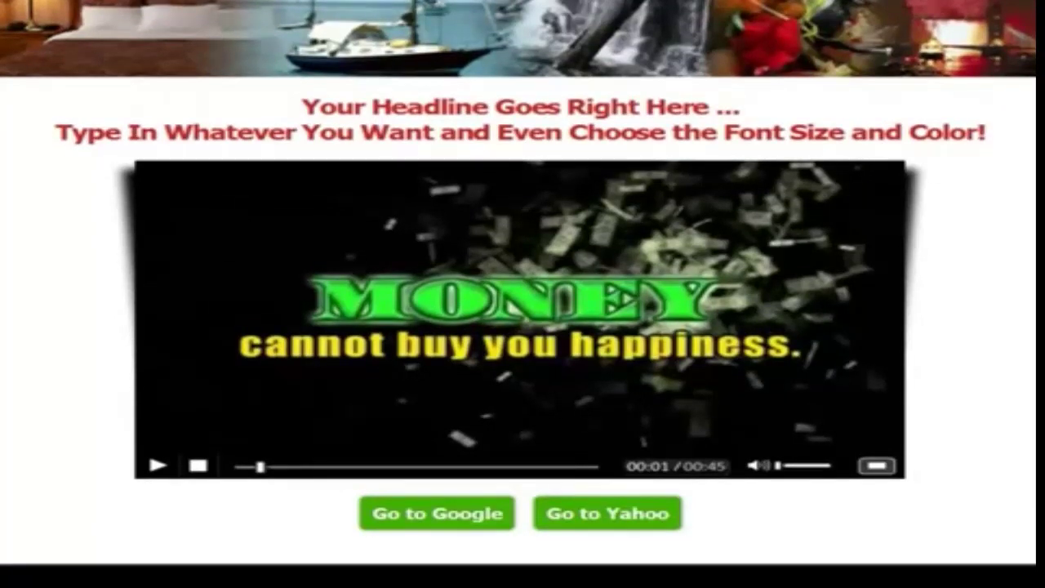